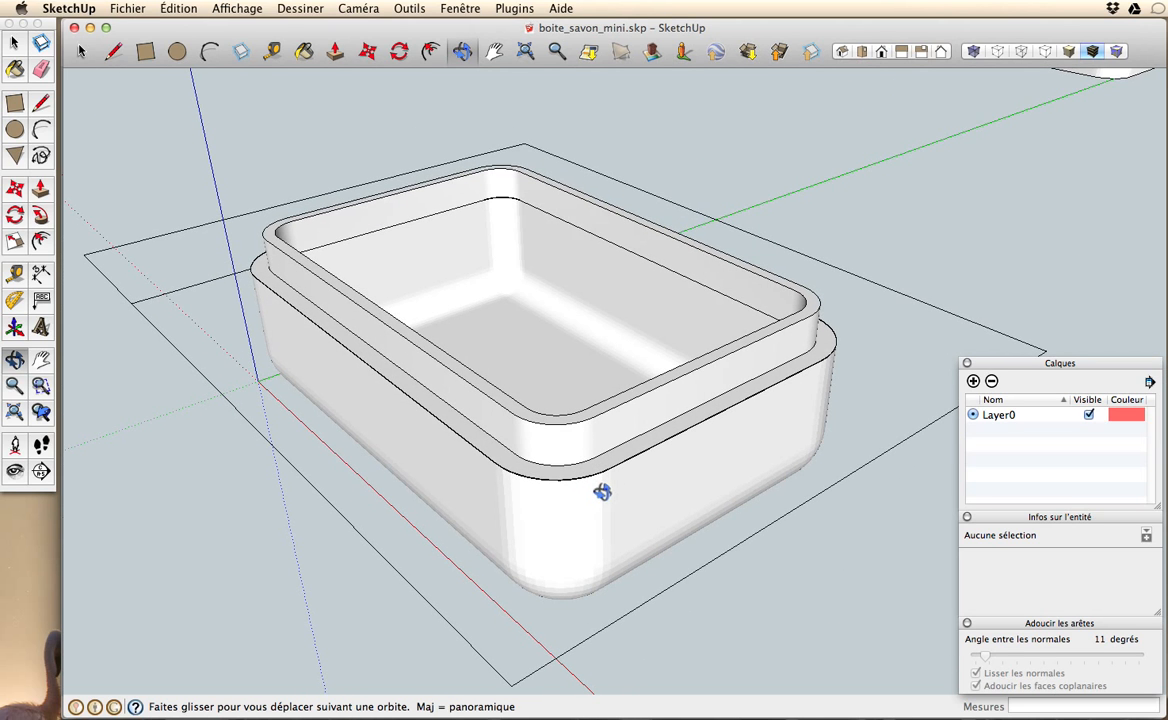
Switch to the untitled model (Sans titre)
click(446, 9)
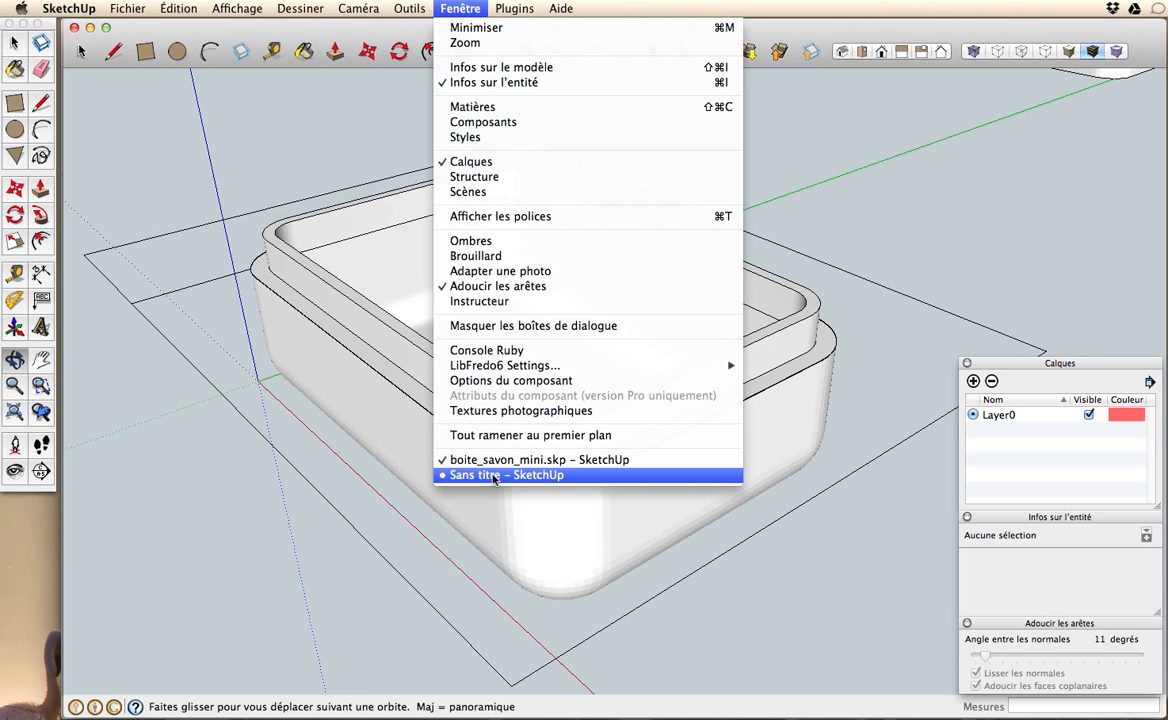
click(490, 475)
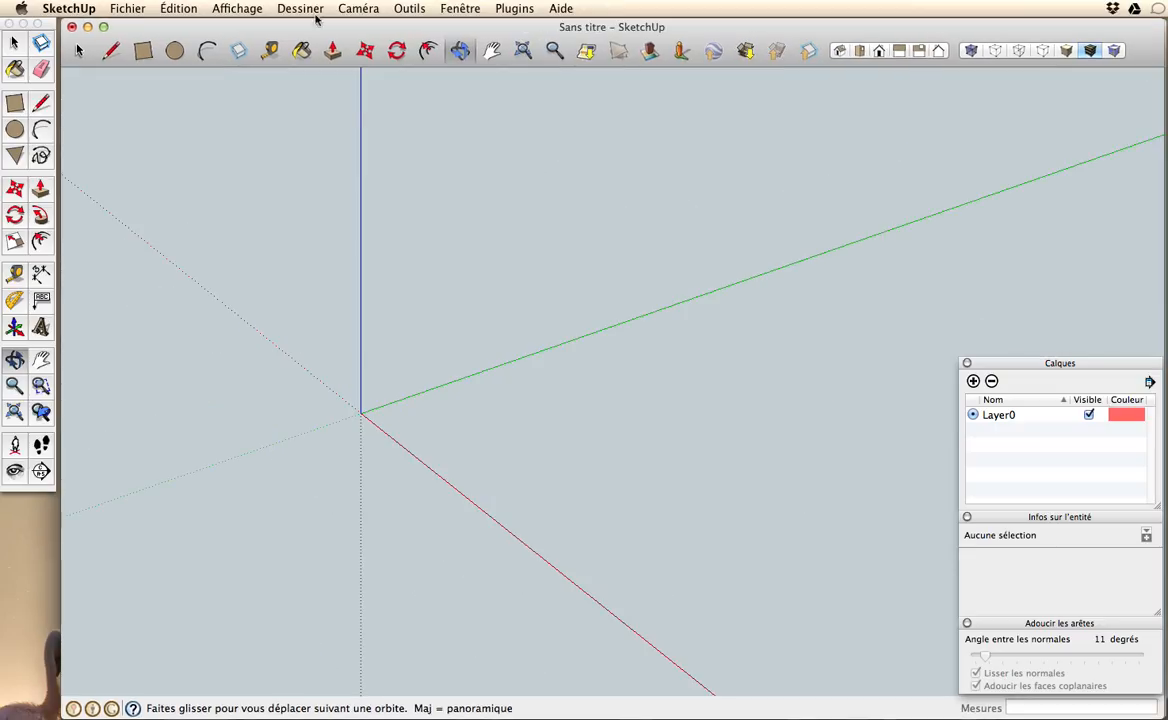
Draw a rectangle about 56.5 × 39.5 mm on the ground from the origin and pull it up about 19.4 mm
click(147, 55)
drag(360, 412, 773, 499)
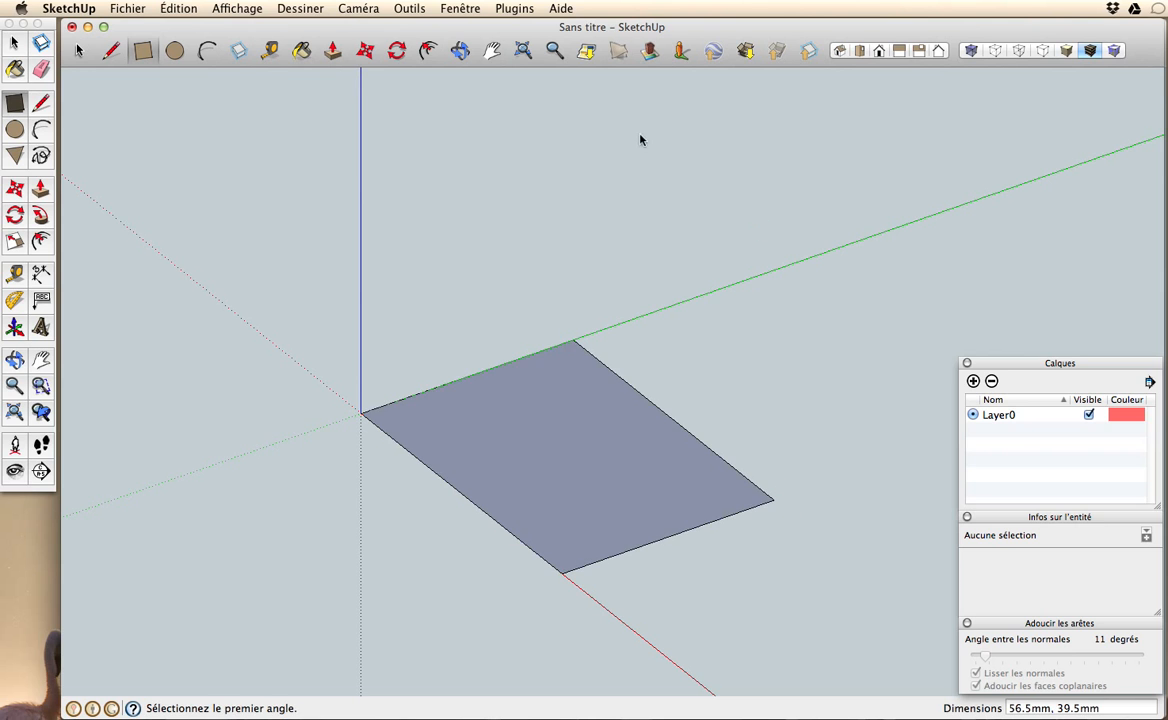
click(333, 50)
drag(542, 443, 535, 337)
Change the camera from parallel projection to perspective
click(357, 9)
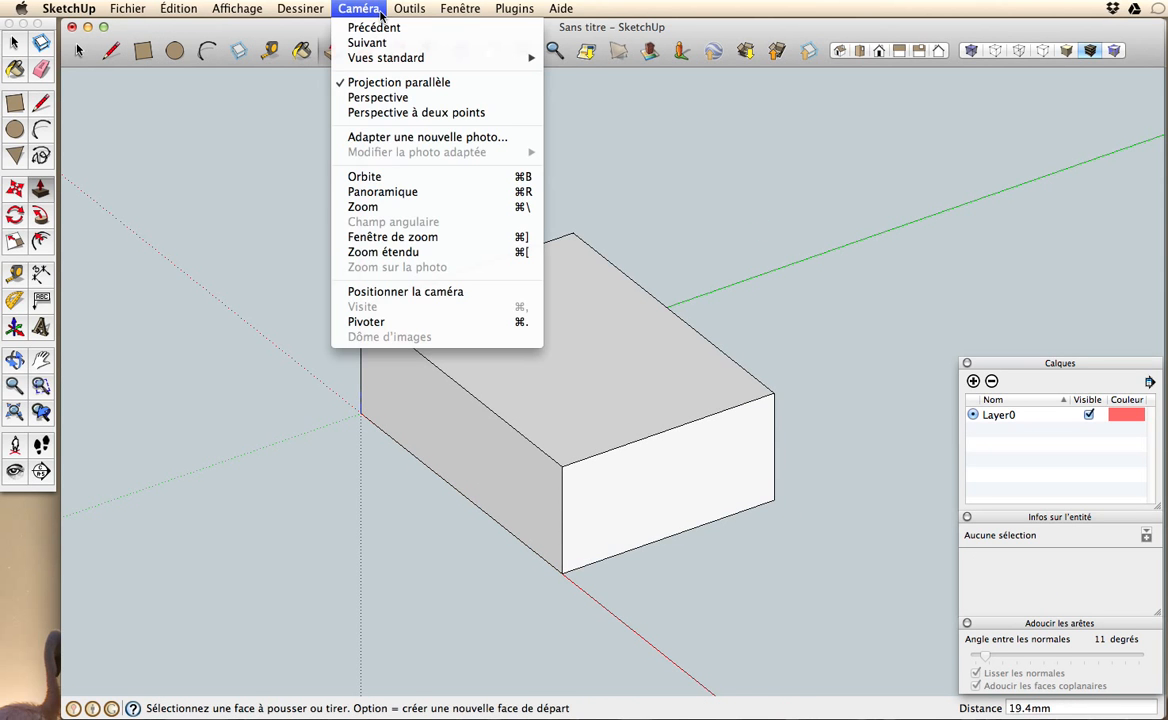
click(386, 98)
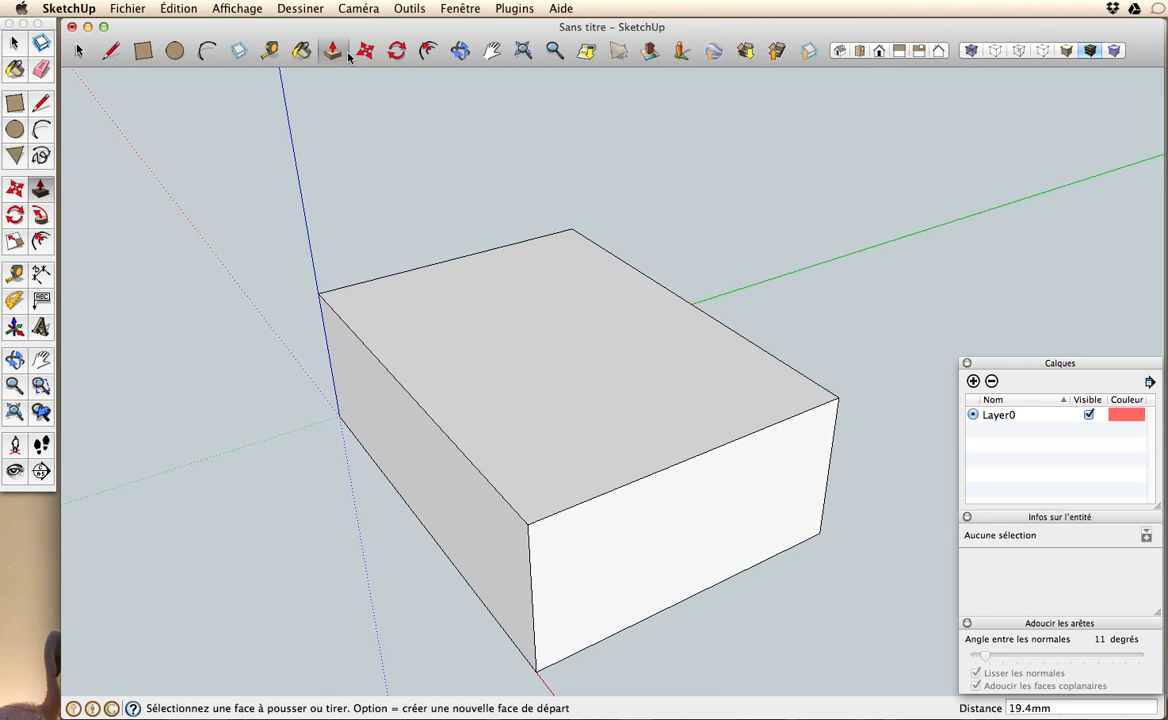
Offset the box's top outline inward by about 4 mm and push the inner face down 19.4 mm through the box
click(430, 52)
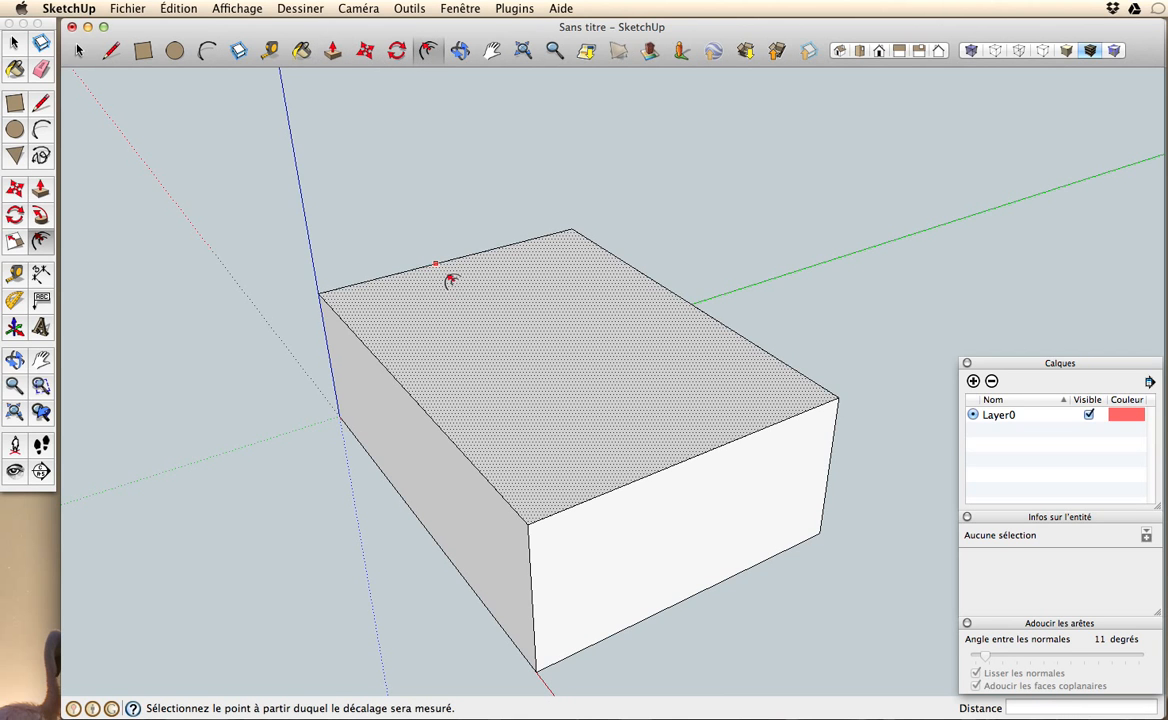
click(434, 265)
click(446, 276)
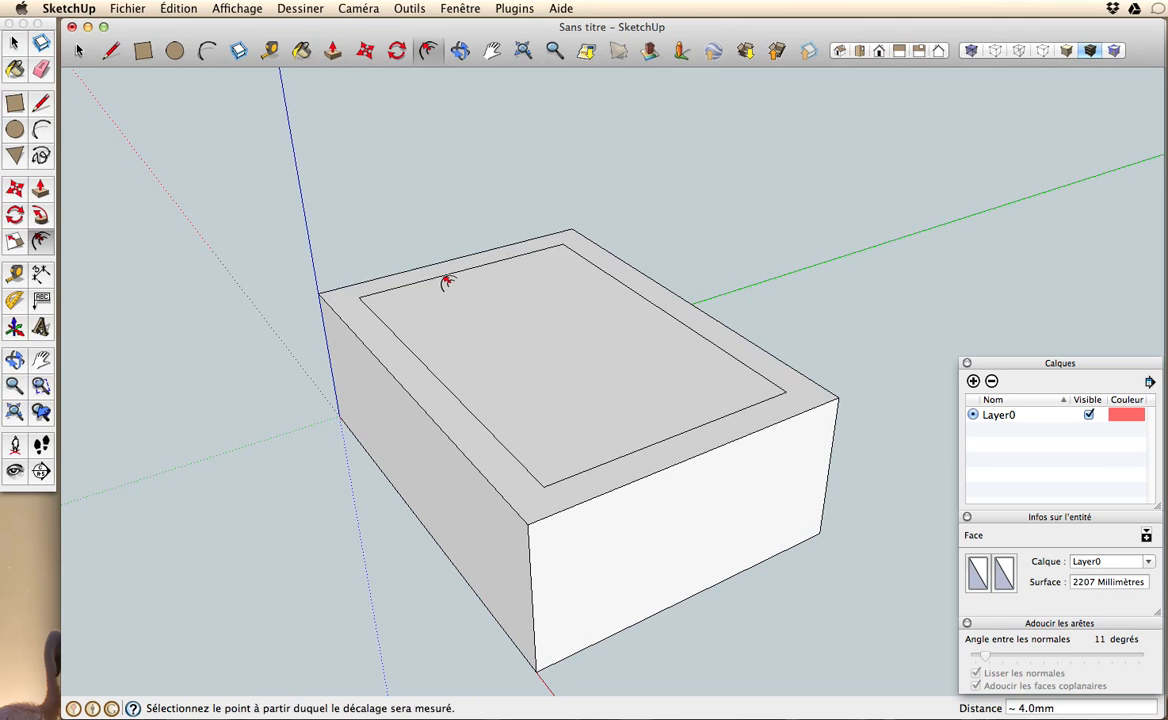
click(333, 50)
click(534, 336)
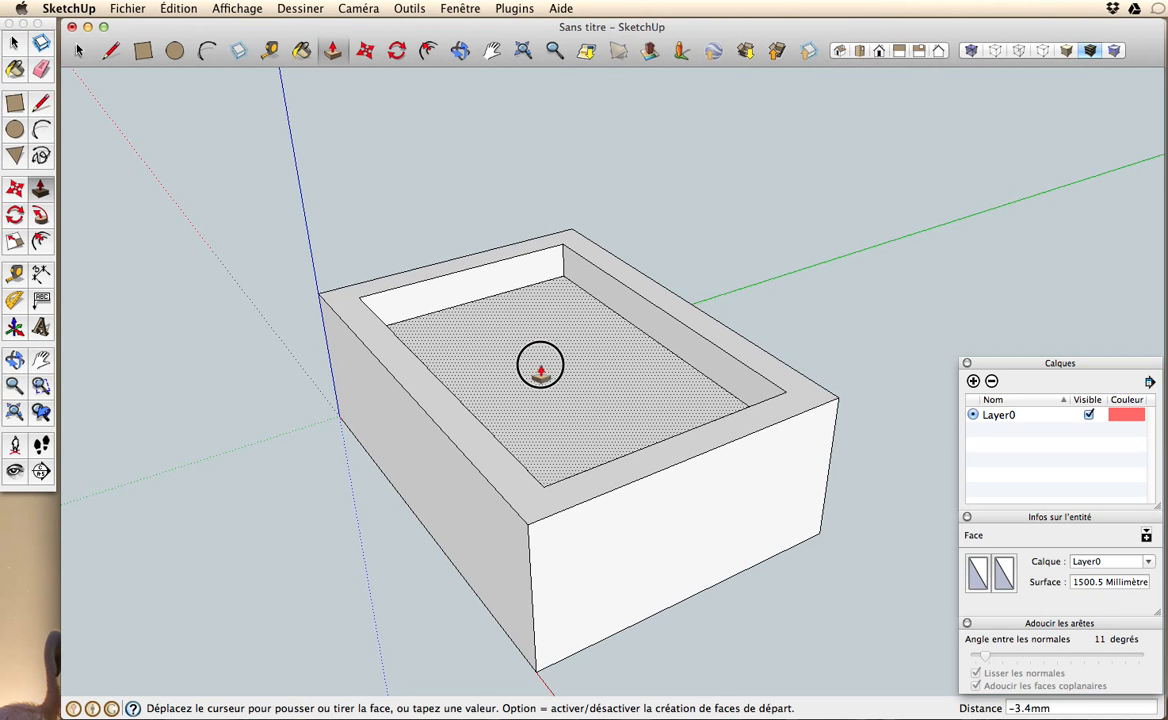
click(537, 455)
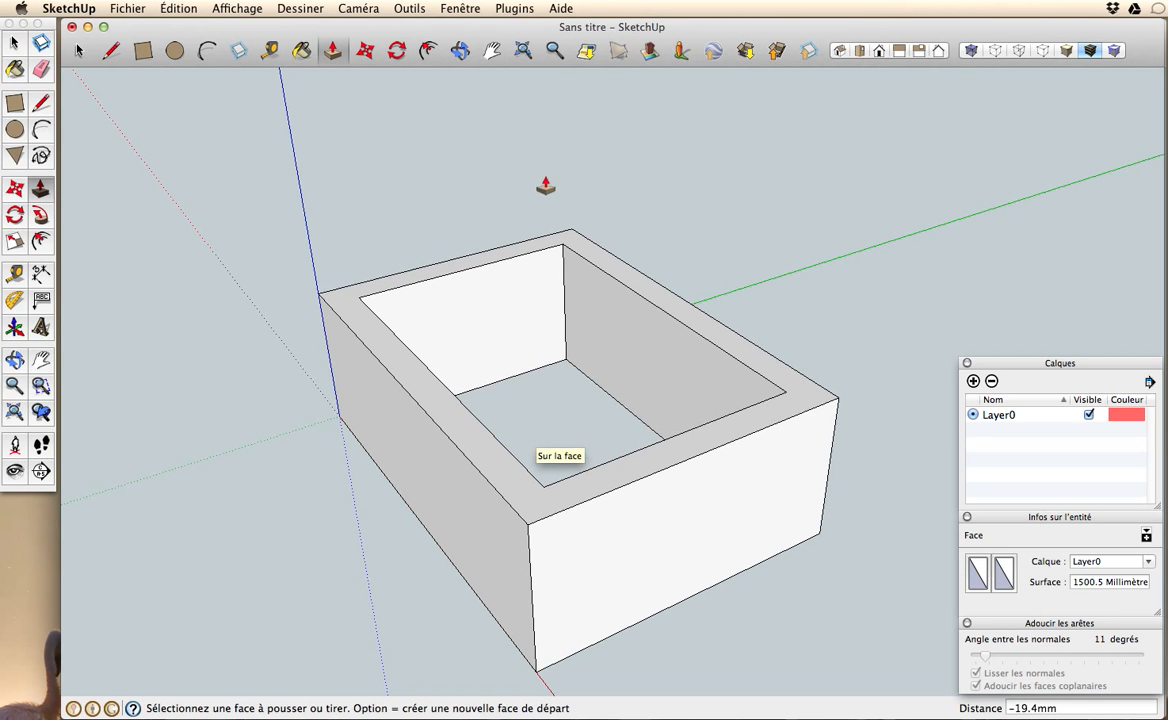
Undo the hollowing, the offset, the extrusion and the rectangle to empty the model
click(459, 50)
drag(438, 347, 534, 425)
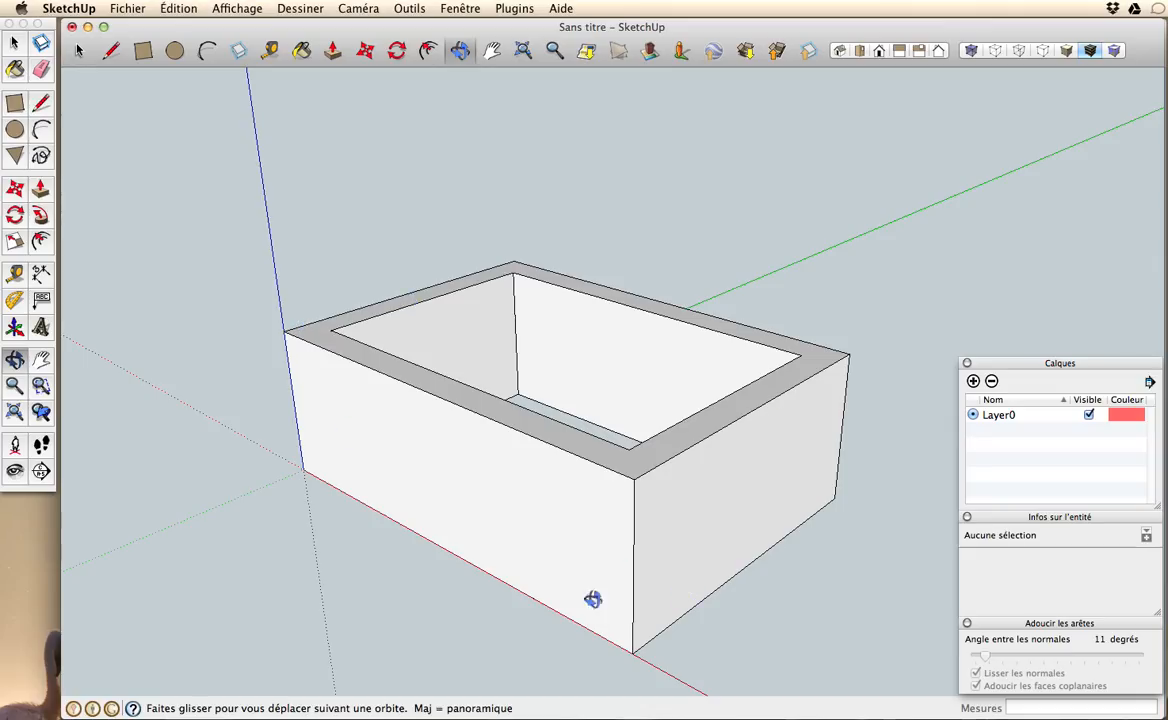
drag(600, 431, 539, 434)
key(super+z)
key(super+z)
key(super+z)
key(super+z)
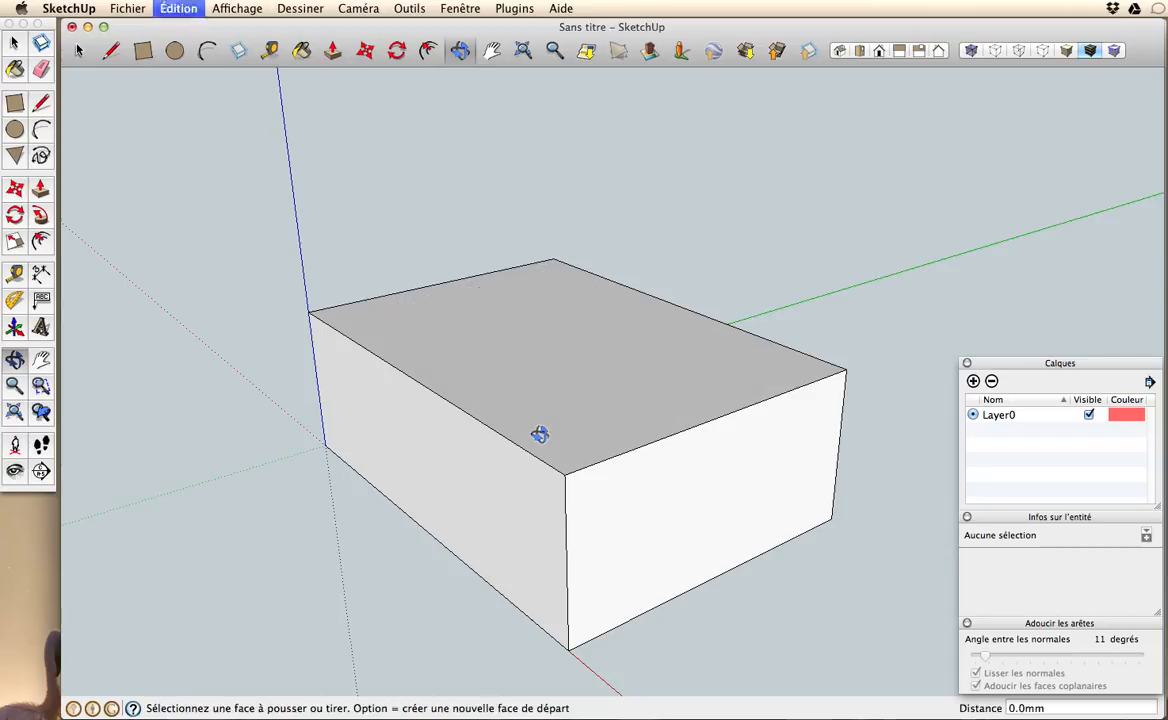
key(z)
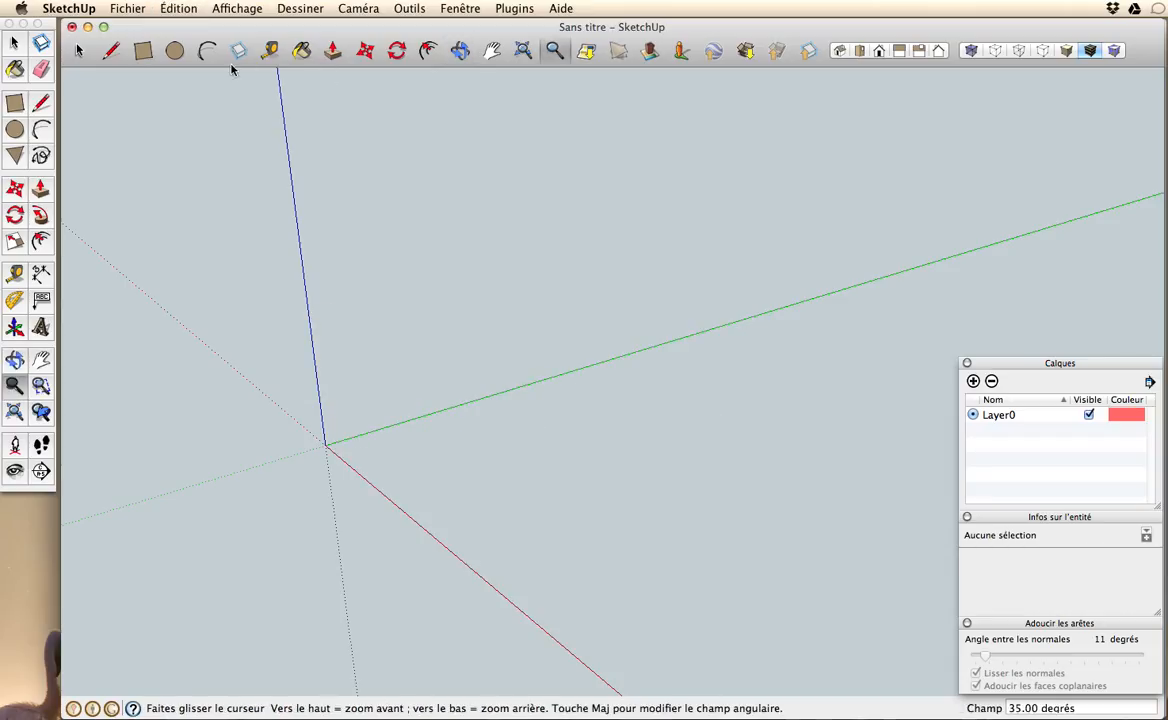
Draw a 45 × 30 mm rectangle on the ground from the origin and extrude it upward 25 mm
click(145, 51)
click(325, 444)
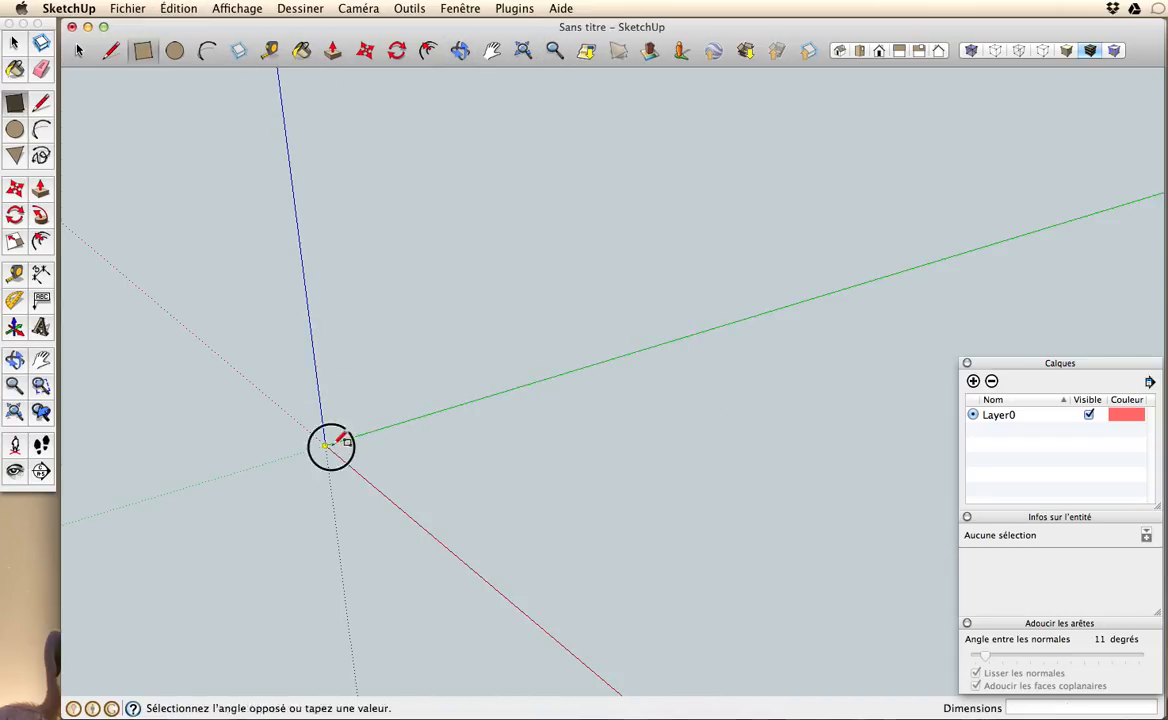
text(45,30)
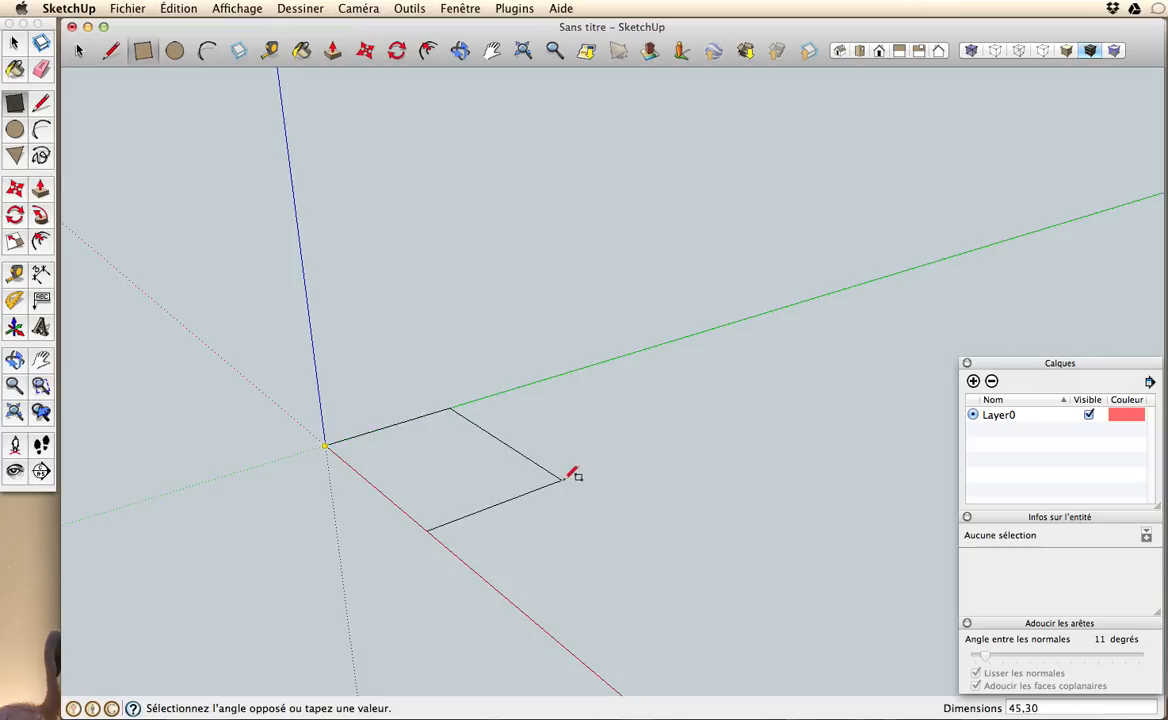
key(Return)
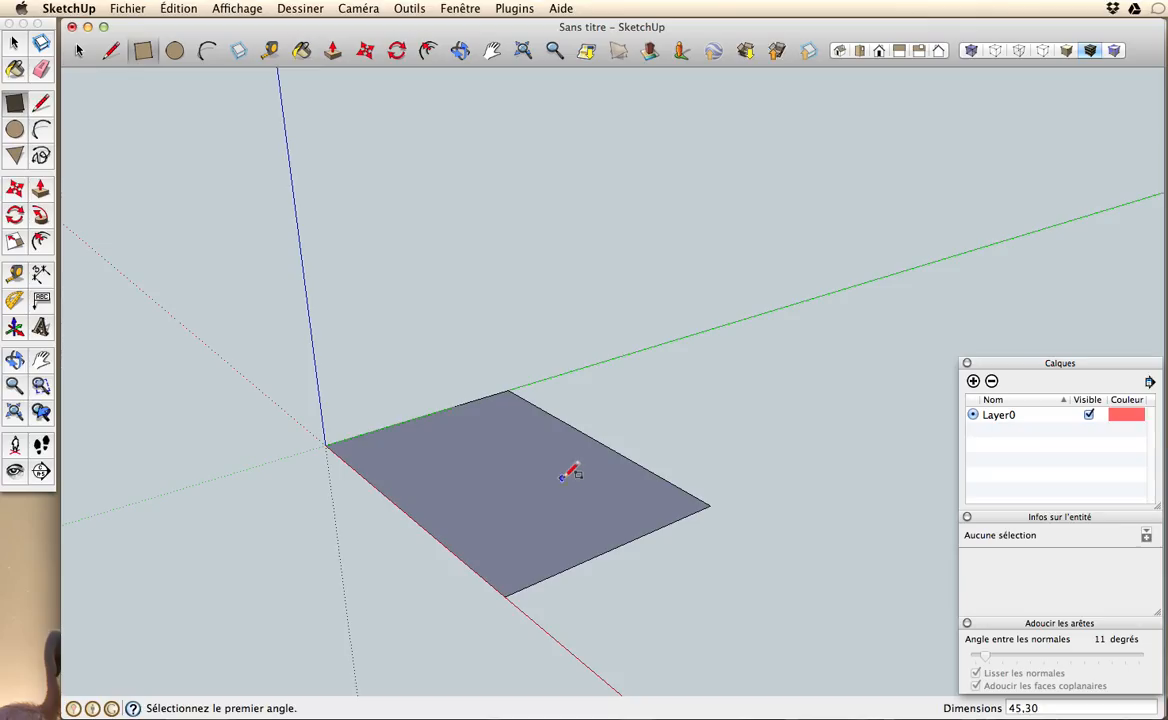
click(333, 50)
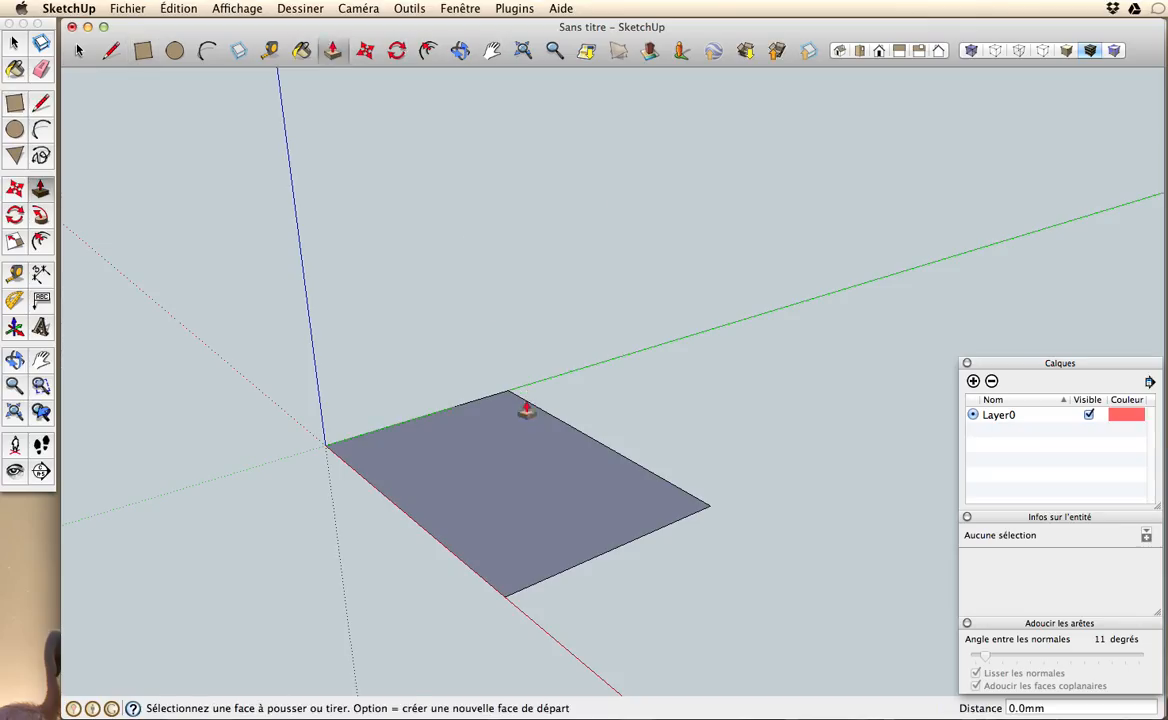
click(515, 420)
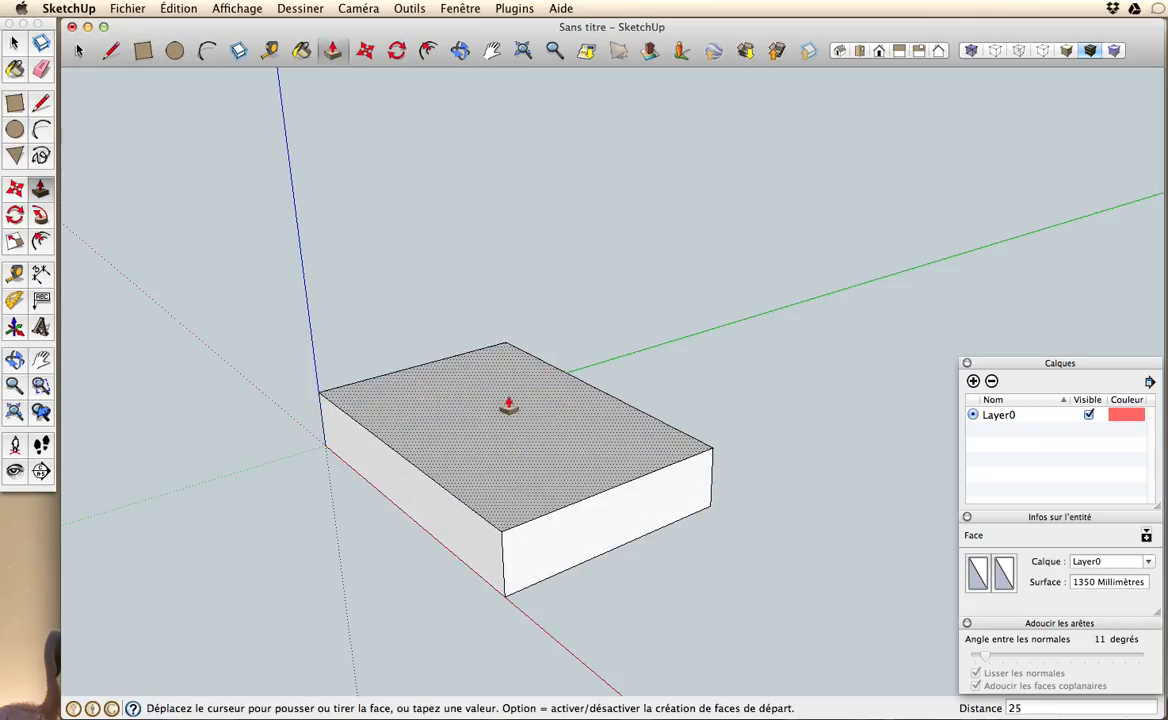
key(Return)
Display the Round Corner tool palette
click(458, 50)
drag(443, 315, 533, 323)
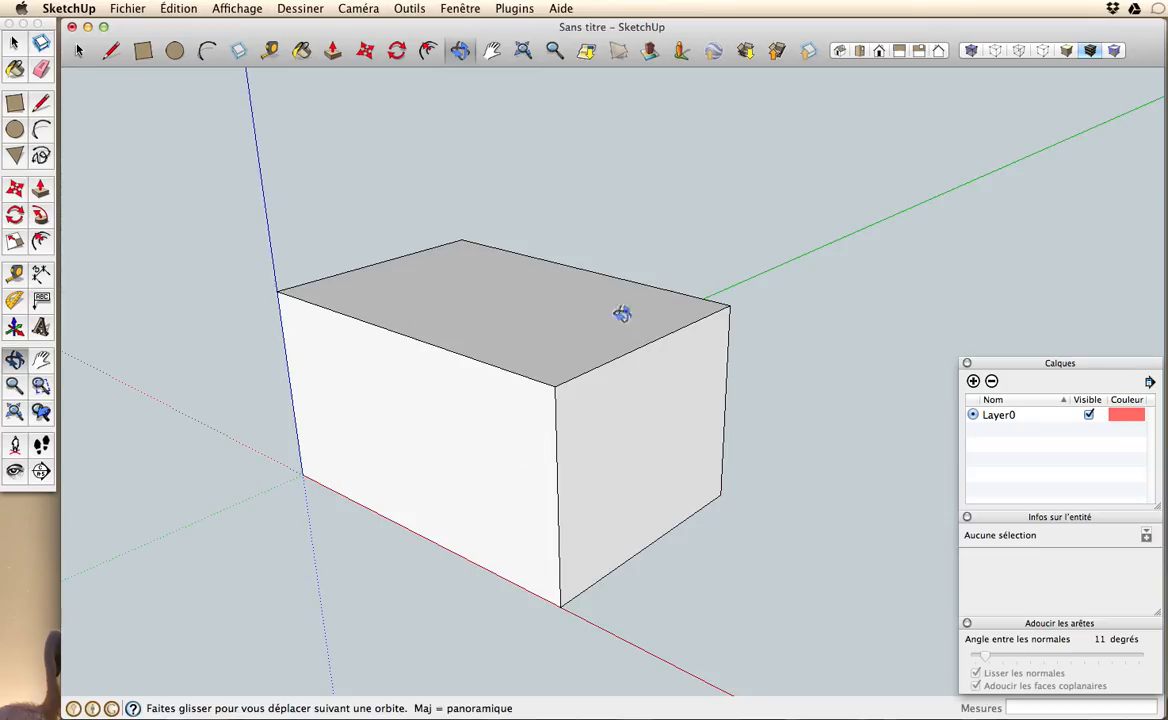
click(222, 10)
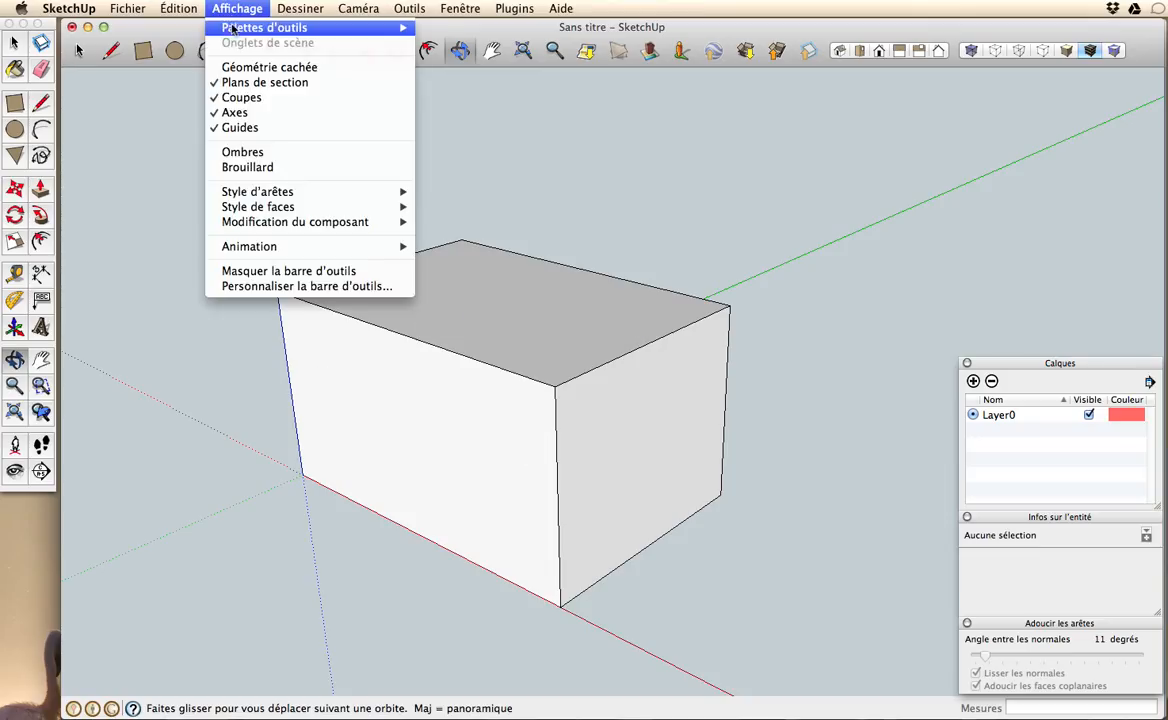
mouse_move(222, 28)
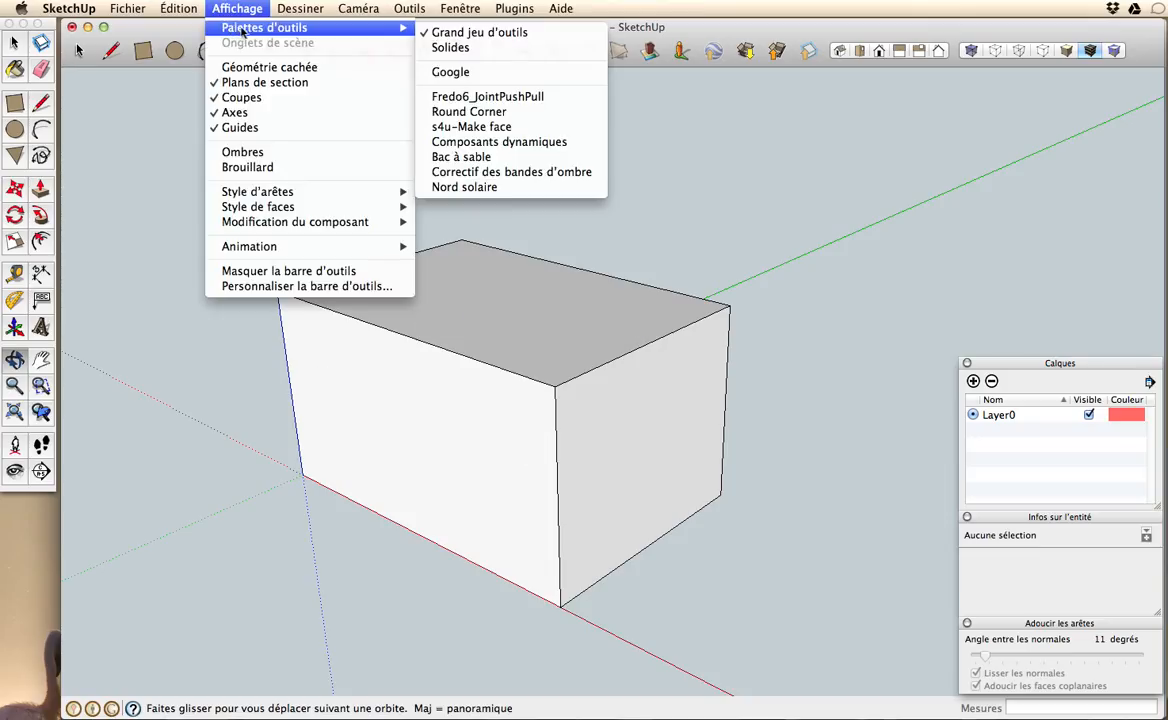
click(490, 113)
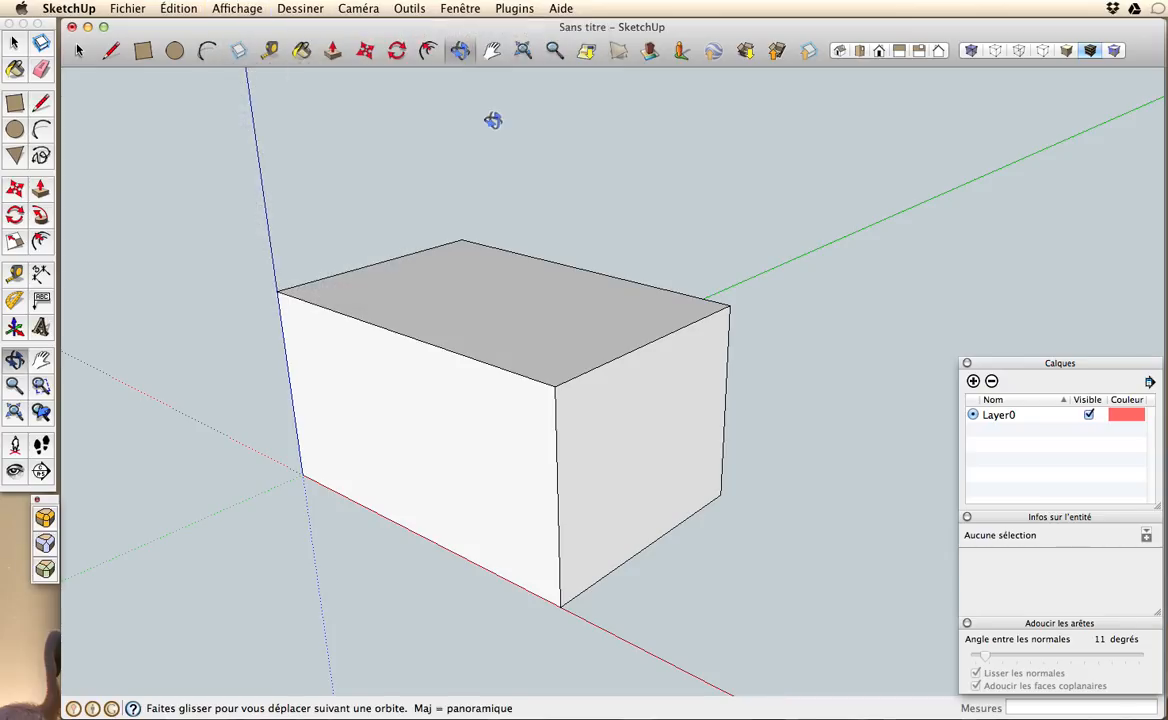
Round all edges of the box with the Round Corner tool, using a 5.0 mm offset and 12 segments
click(45, 517)
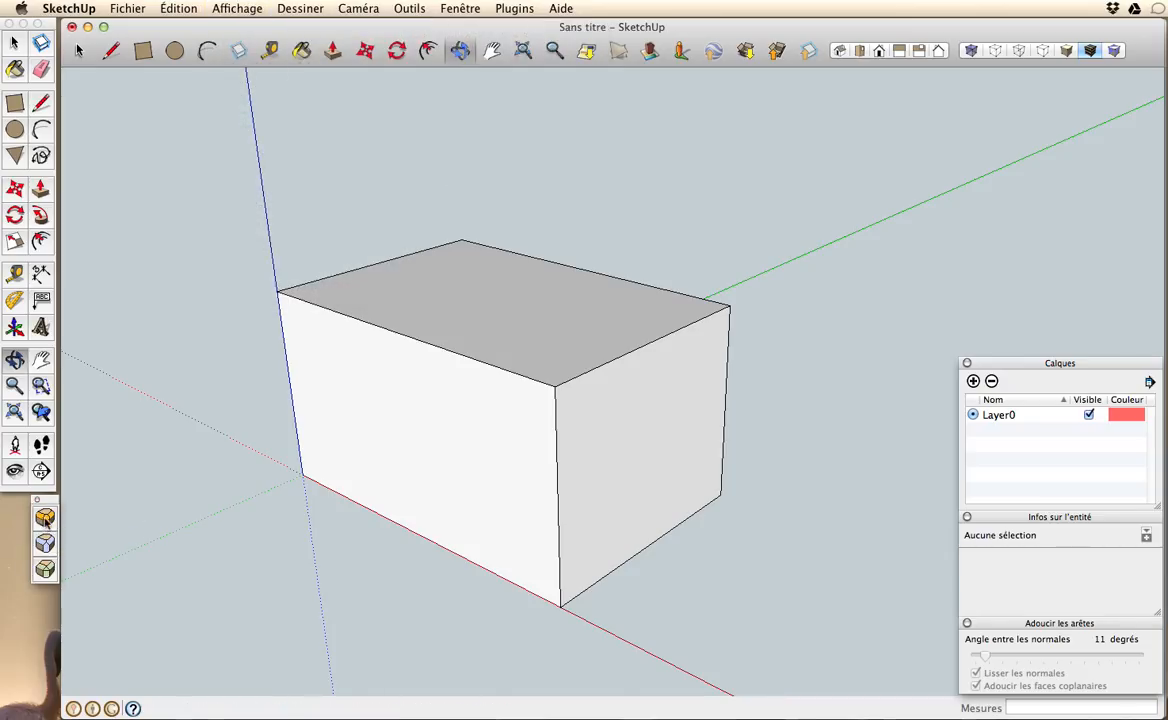
click(414, 443)
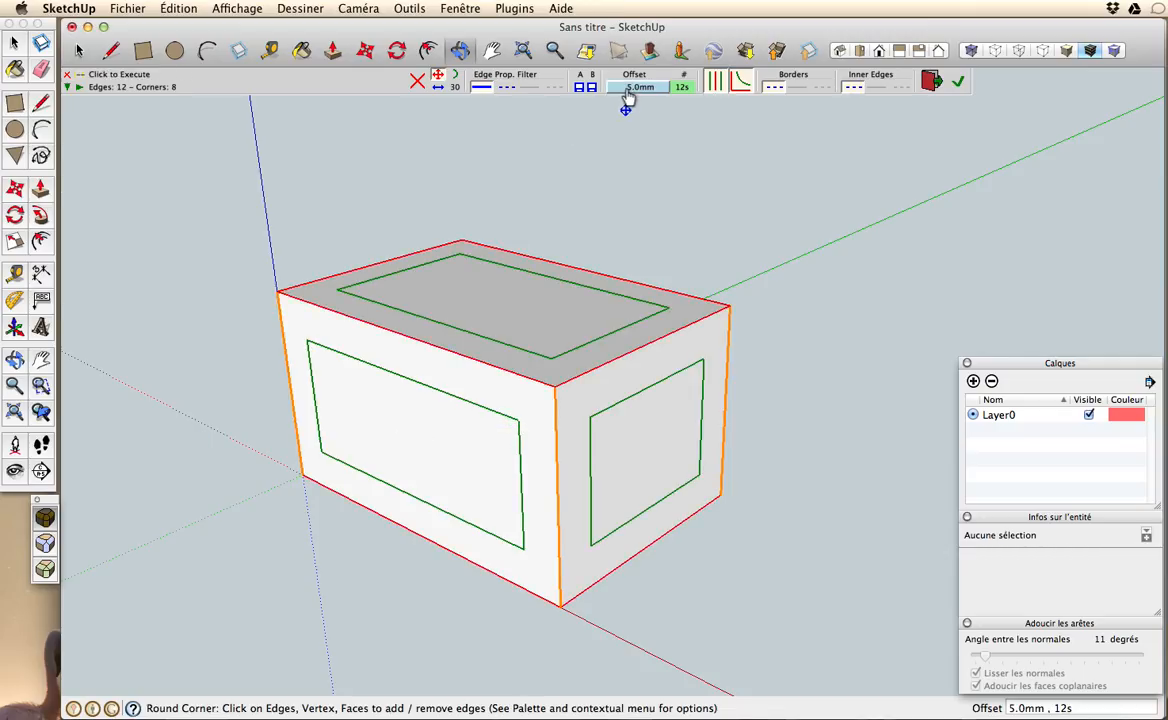
click(957, 82)
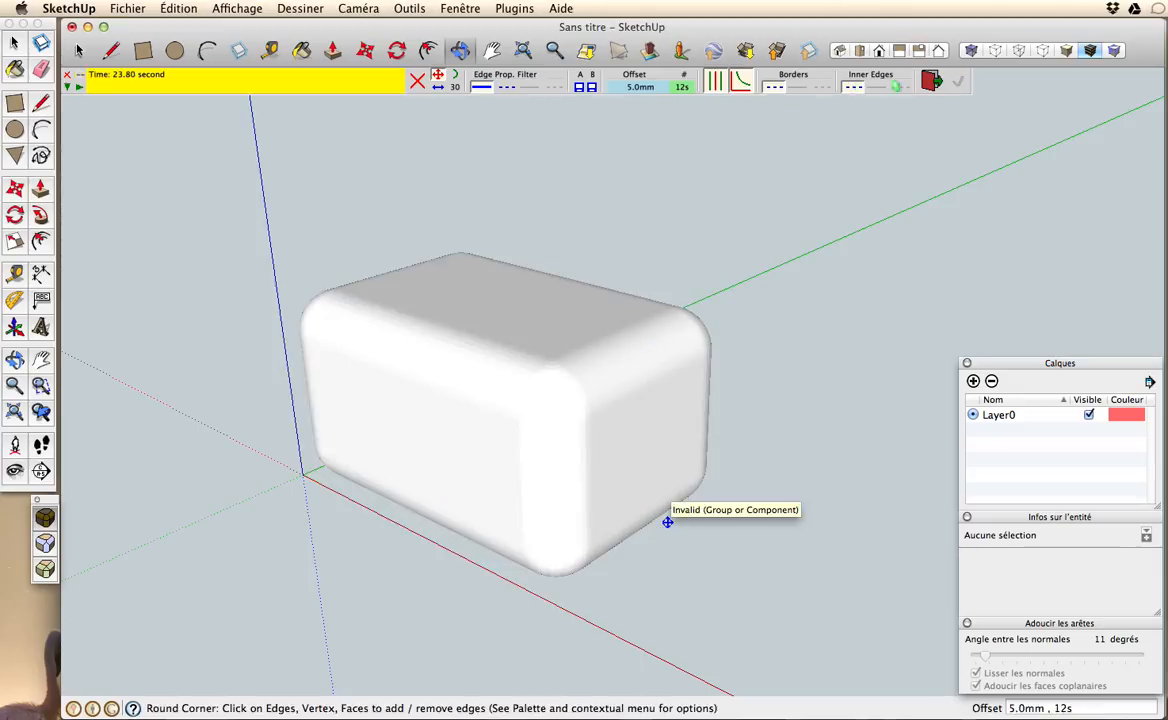
key(space)
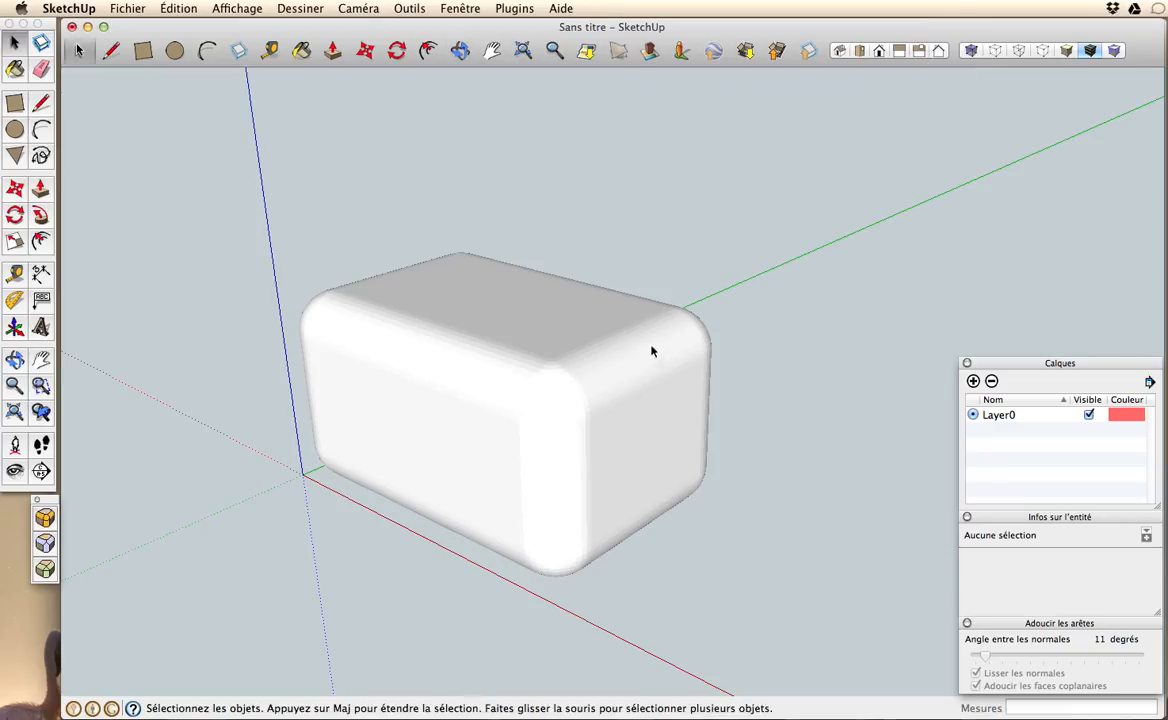
click(42, 520)
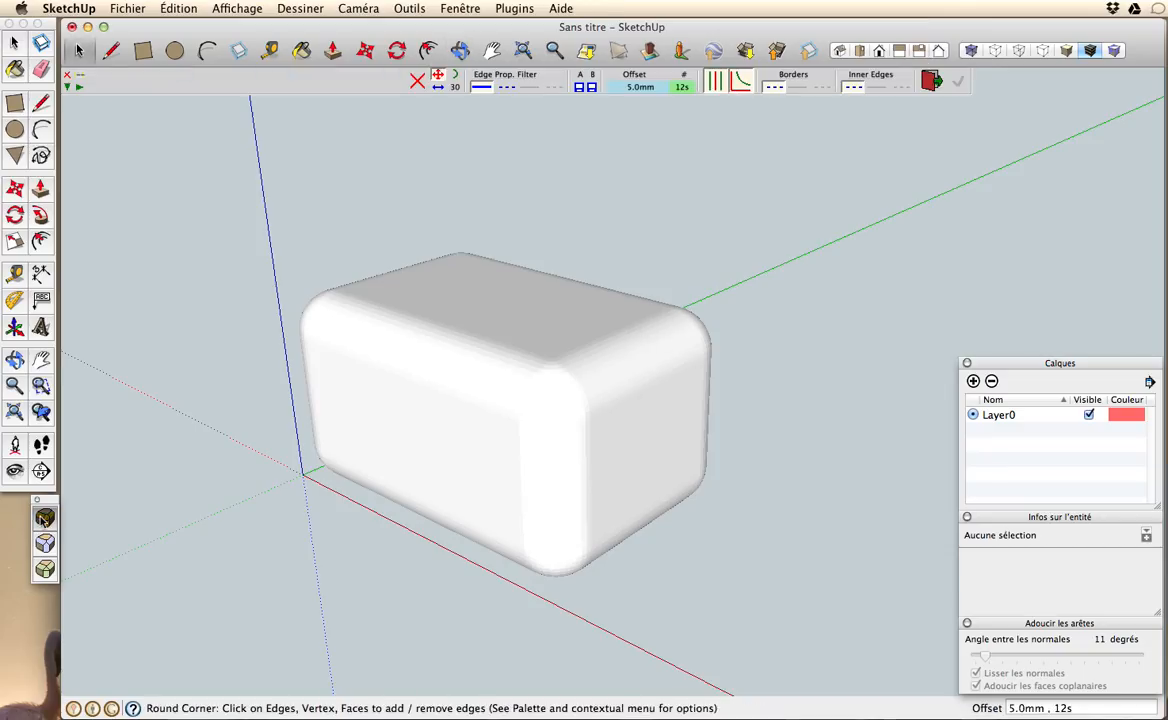
click(933, 81)
Draw a 12.5 mm vertical line from the origin up along the blue axis
click(460, 50)
drag(385, 265, 420, 300)
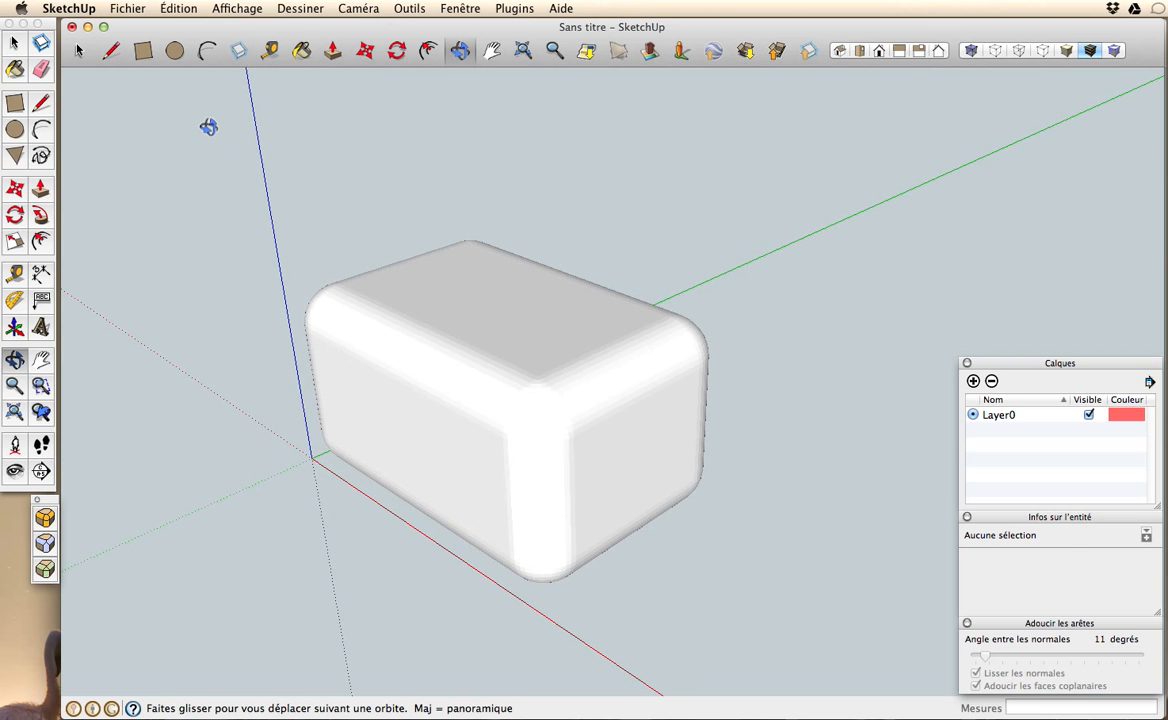
click(110, 50)
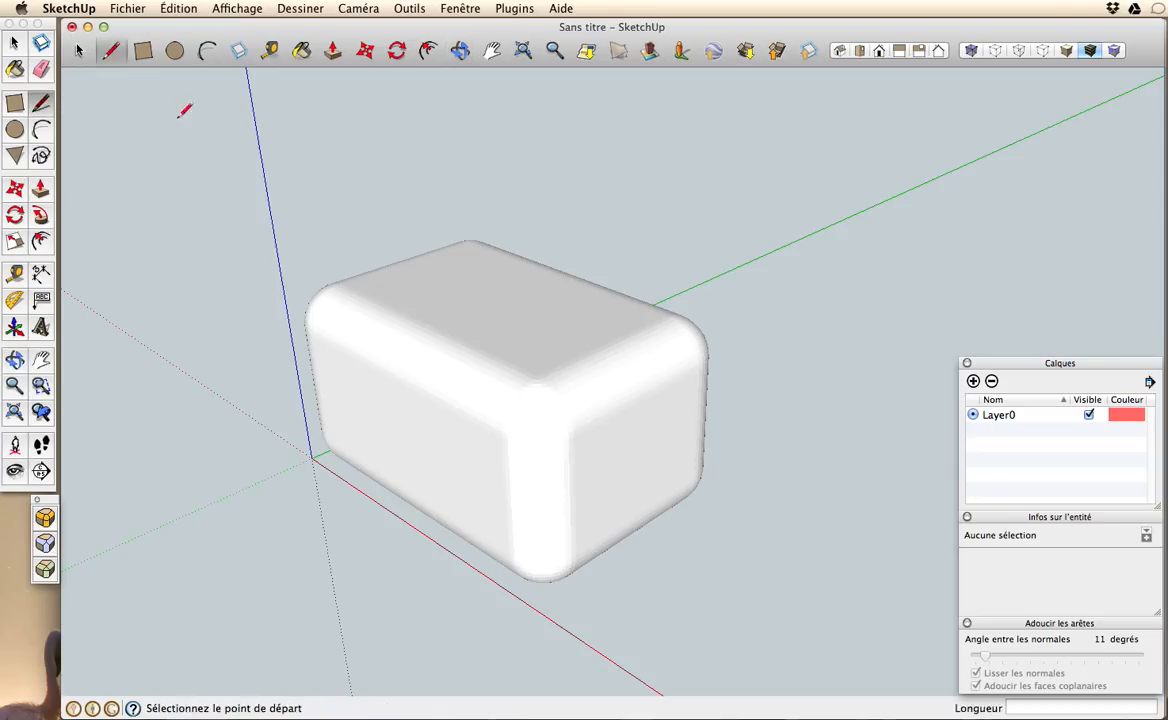
click(311, 456)
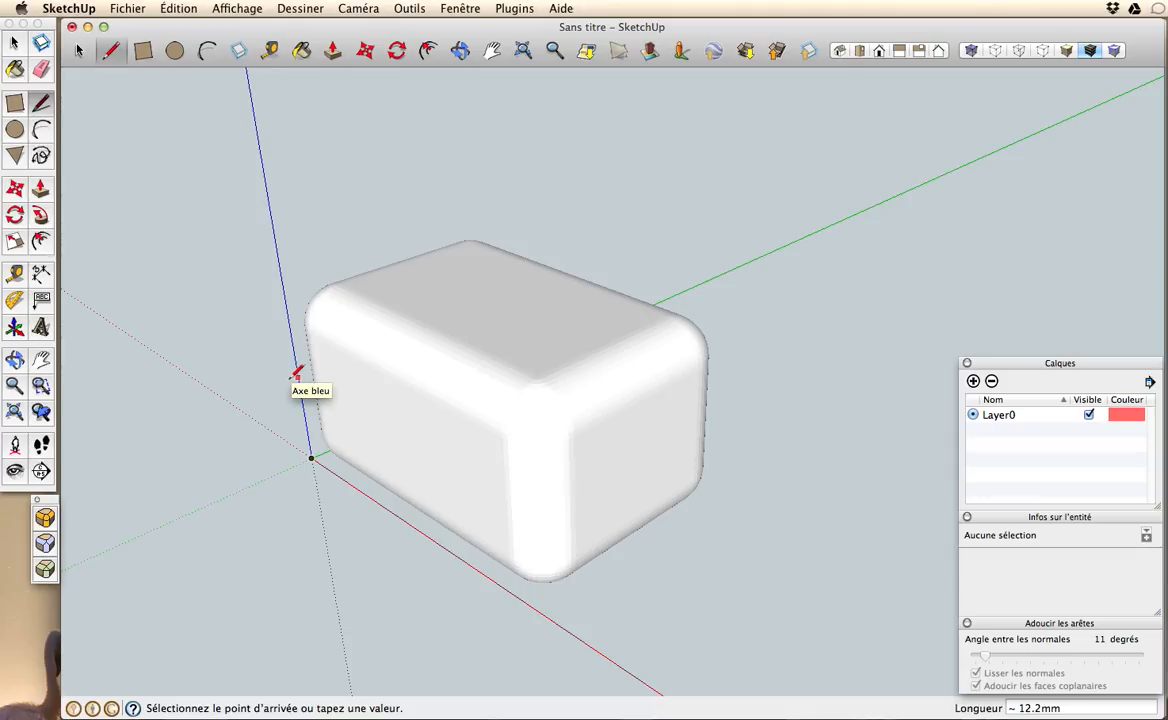
text(12.5)
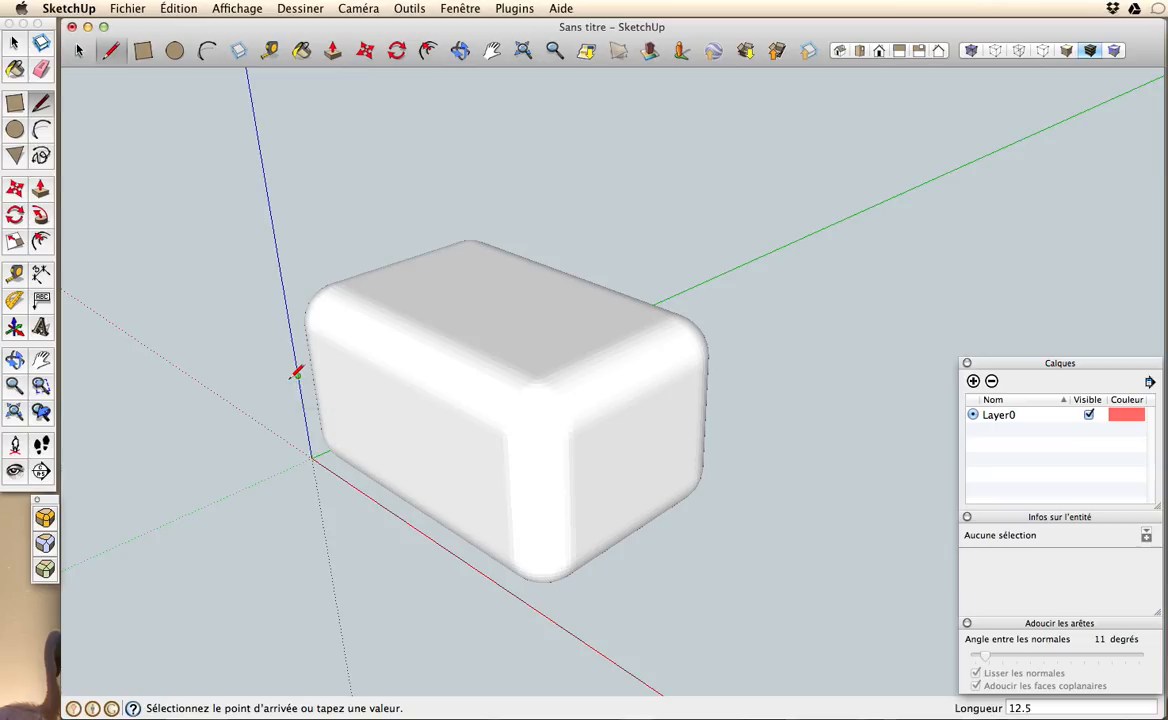
key(Return)
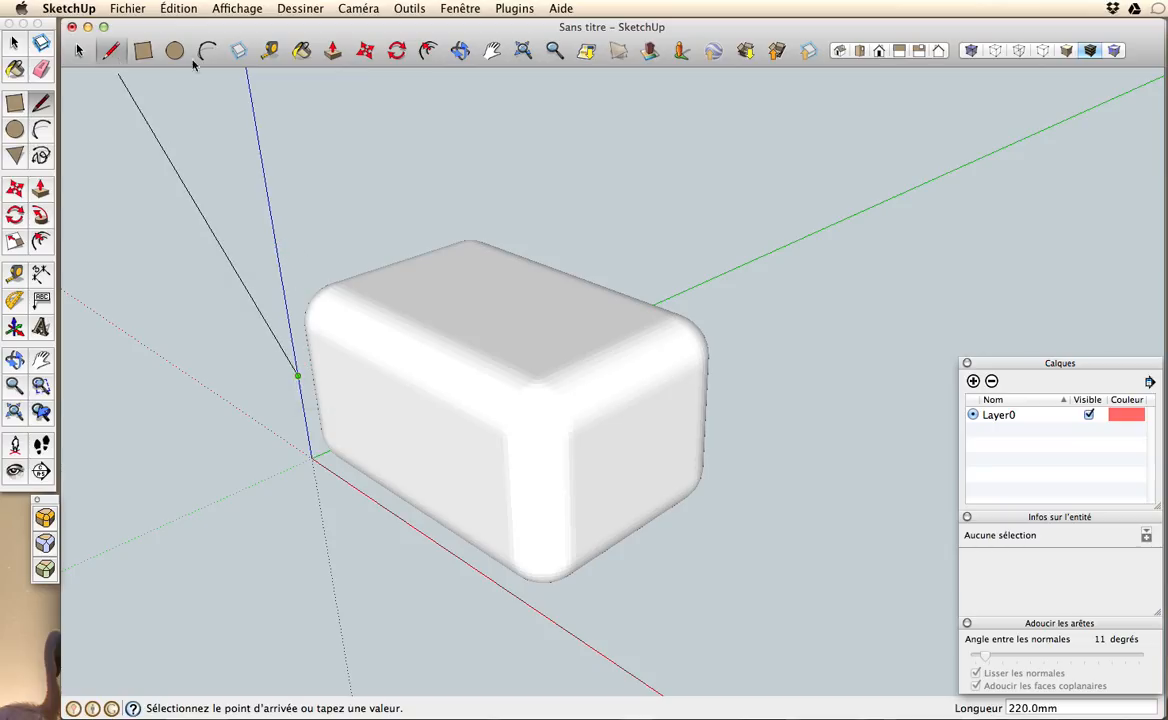
key(Escape)
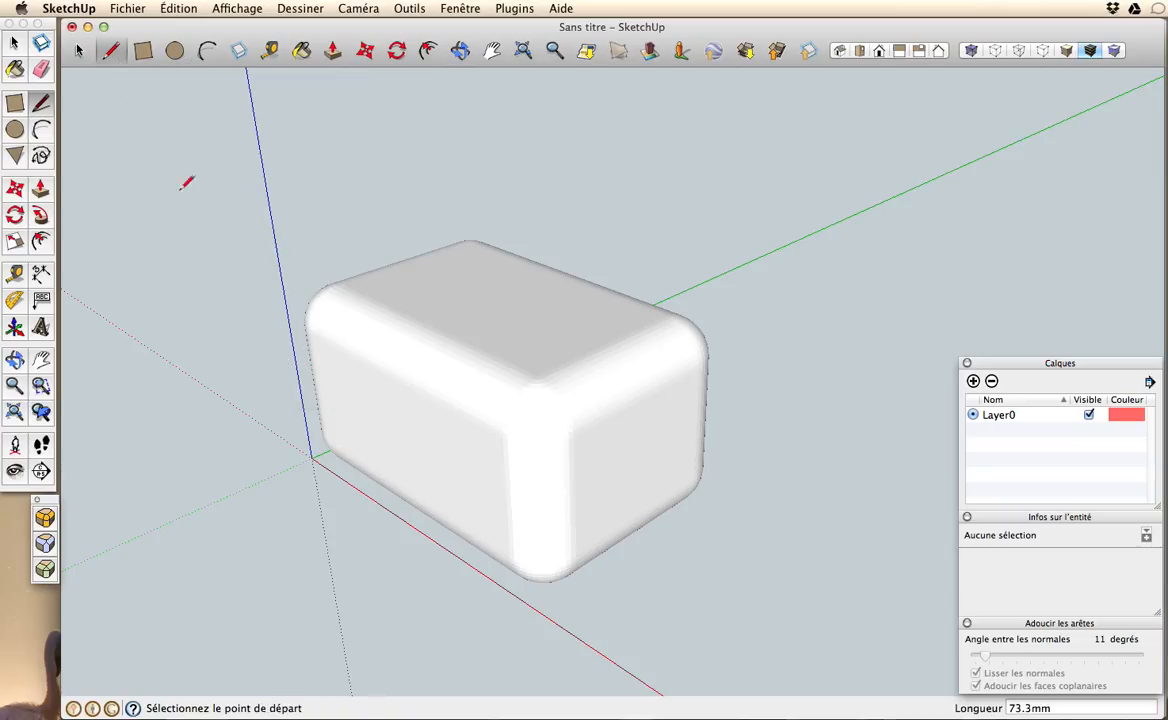
Draw a horizontal circle about 61.1 mm in radius centred on the vertical line's upper end, crossing the whole box
click(174, 51)
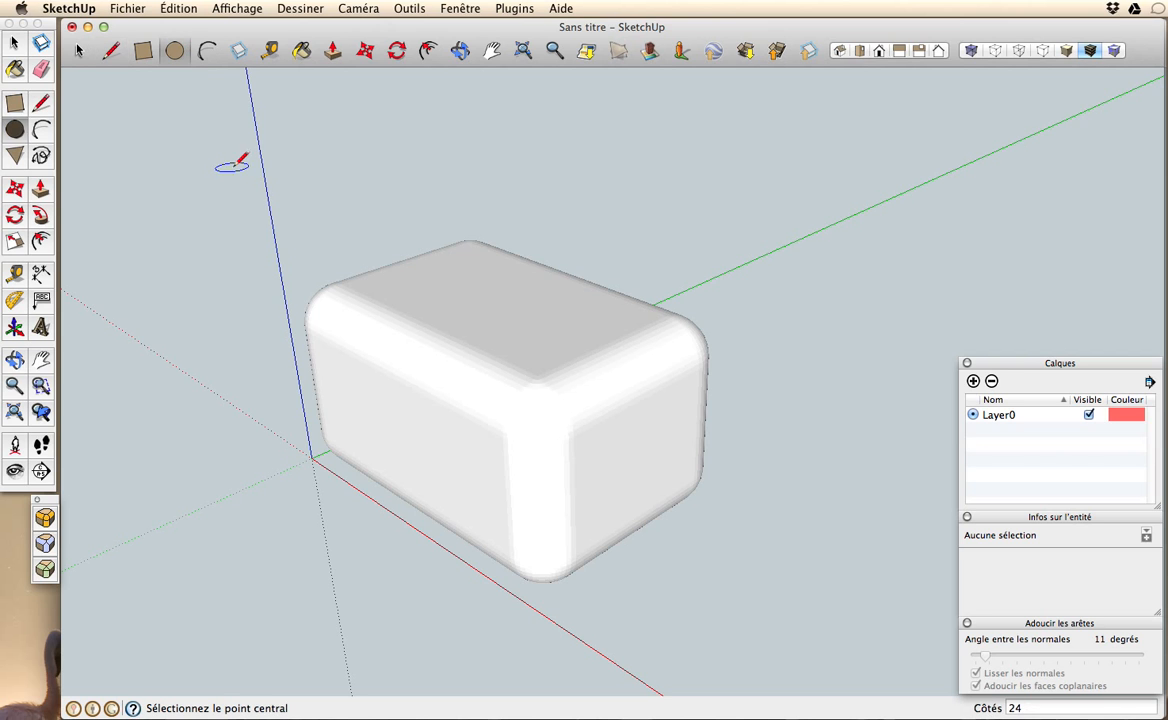
click(297, 376)
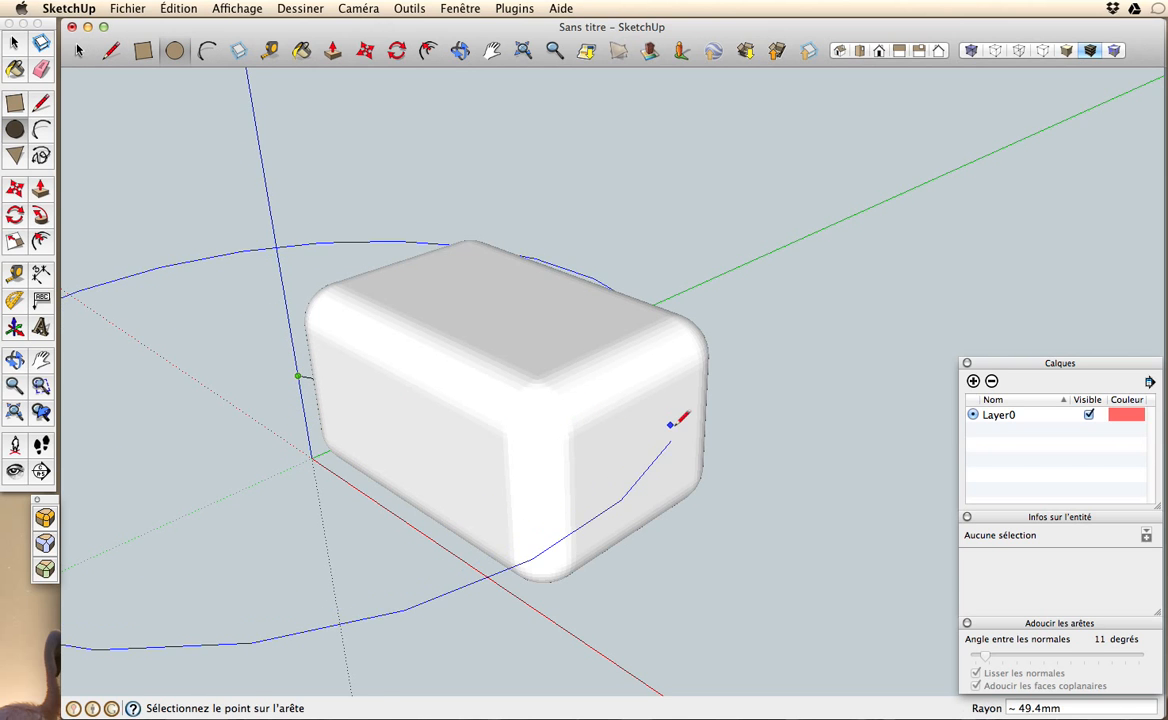
click(782, 415)
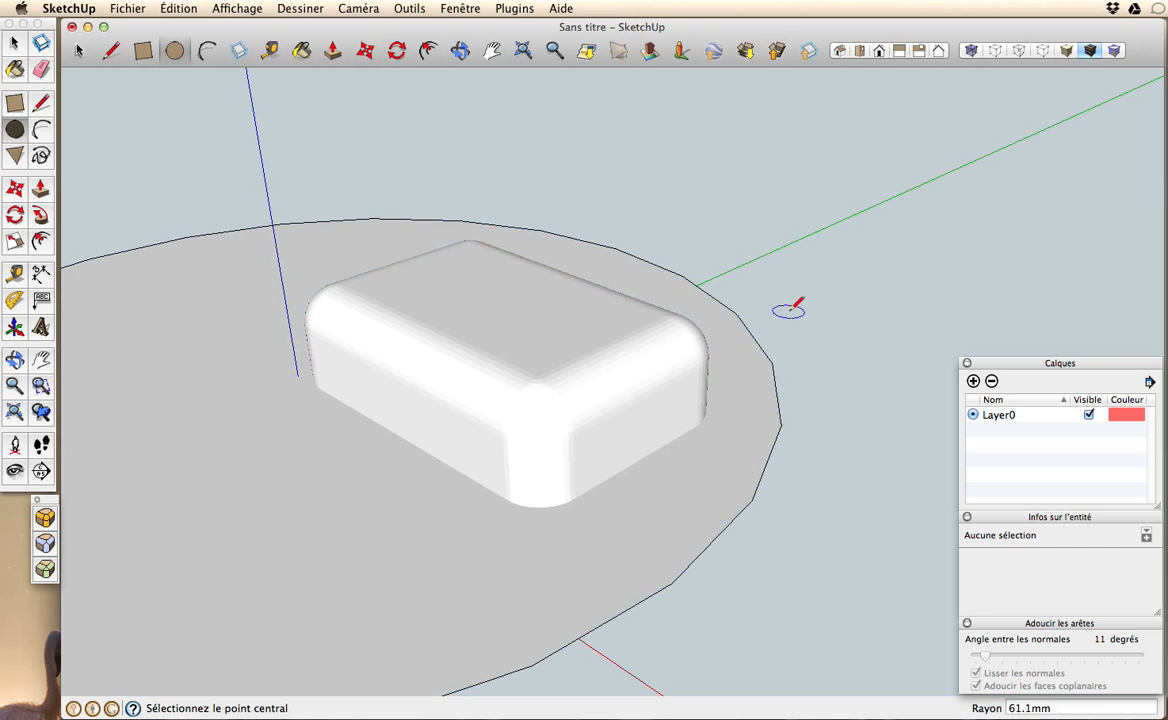
Intersect the horizontal circular face with the model to split the rounded box at mid-height
click(79, 50)
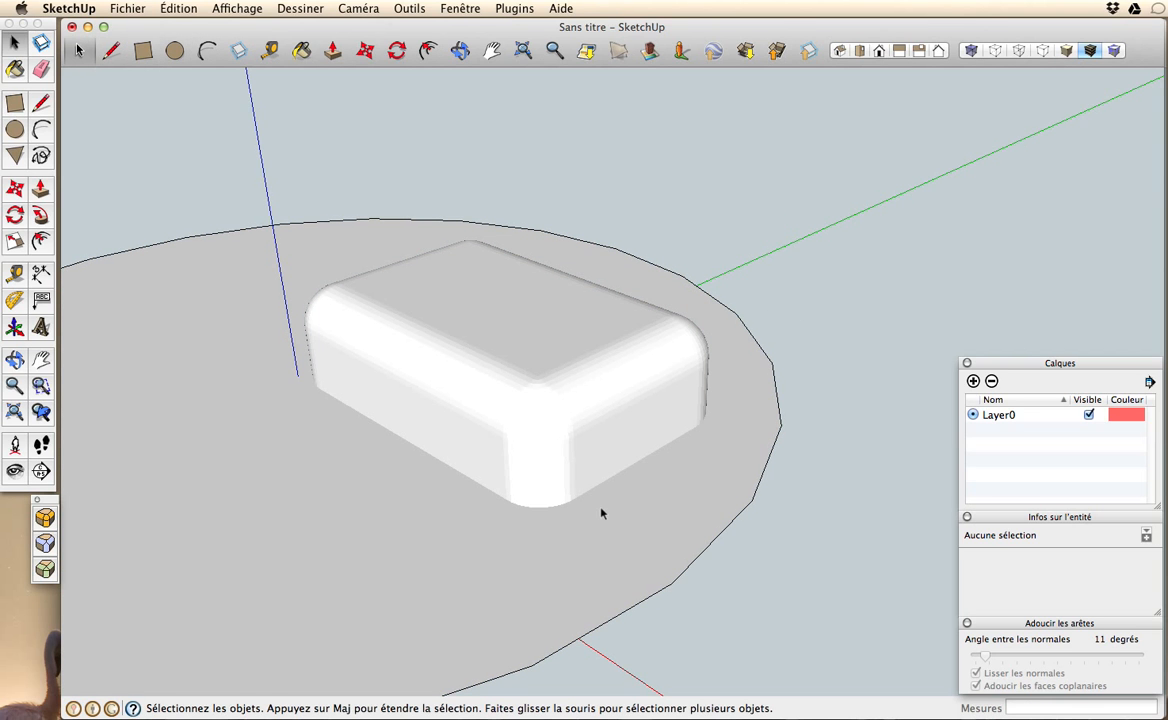
click(657, 525)
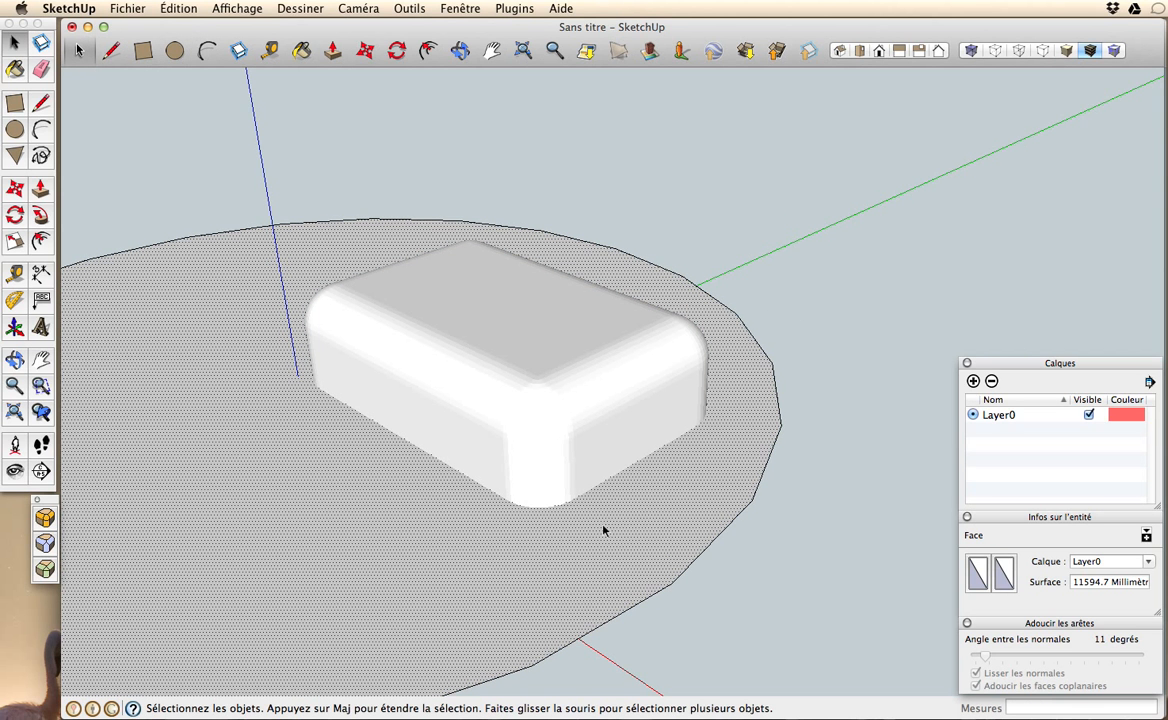
right_click(641, 527)
mouse_move(703, 616)
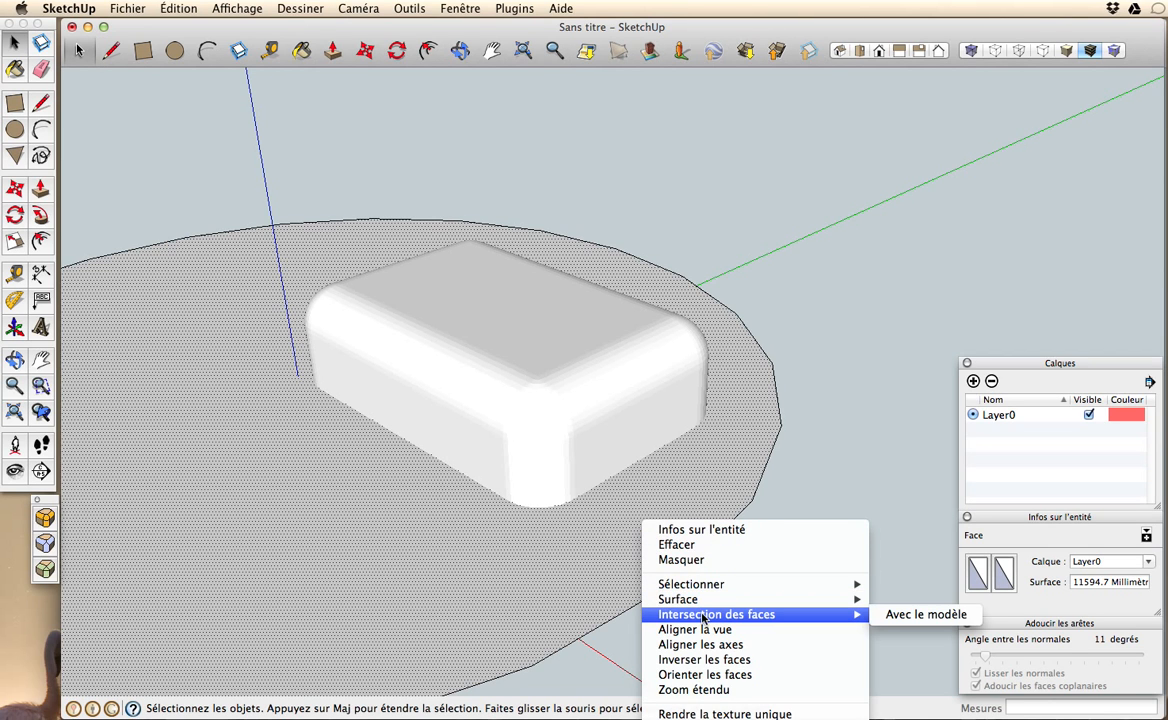
click(900, 614)
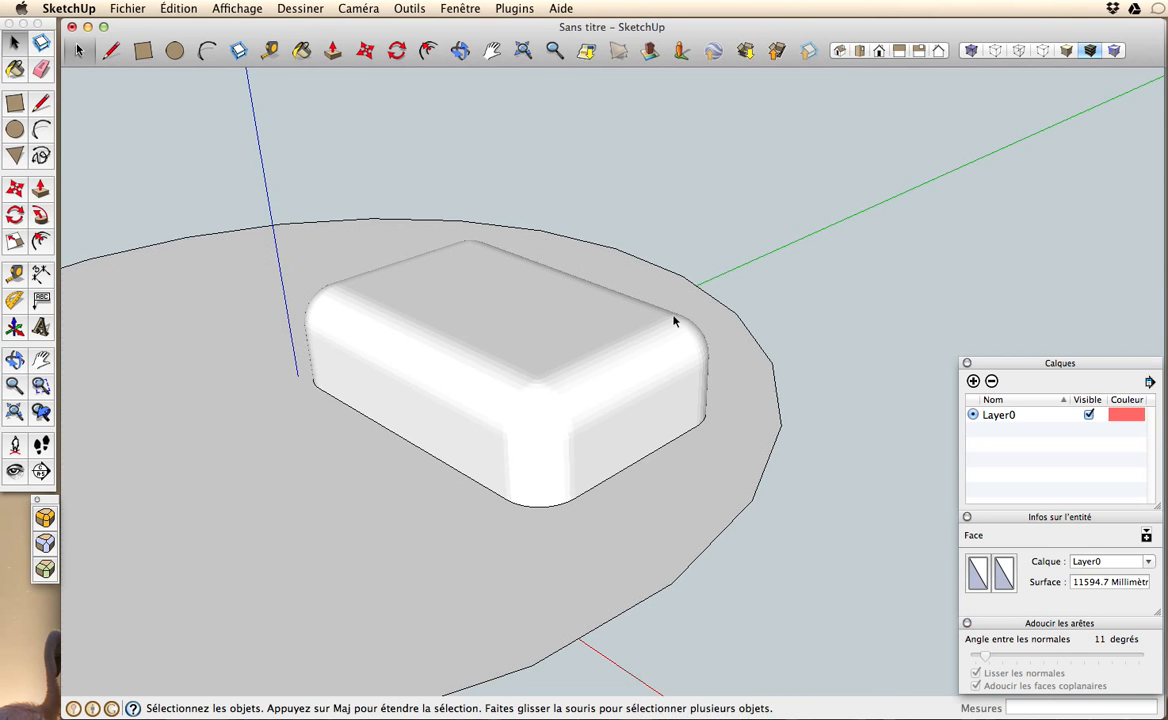
Check the split from the side by selecting the box's upper surface and its lower surface separately
click(460, 50)
drag(409, 485, 318, 320)
click(80, 50)
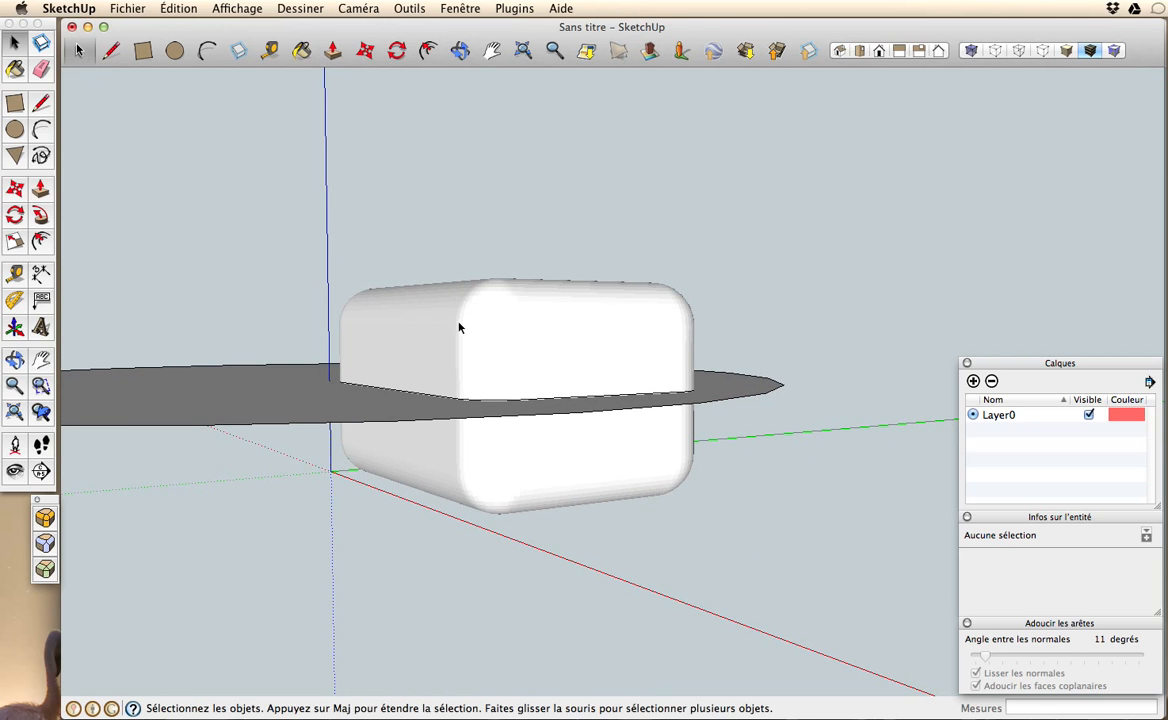
click(485, 330)
click(551, 471)
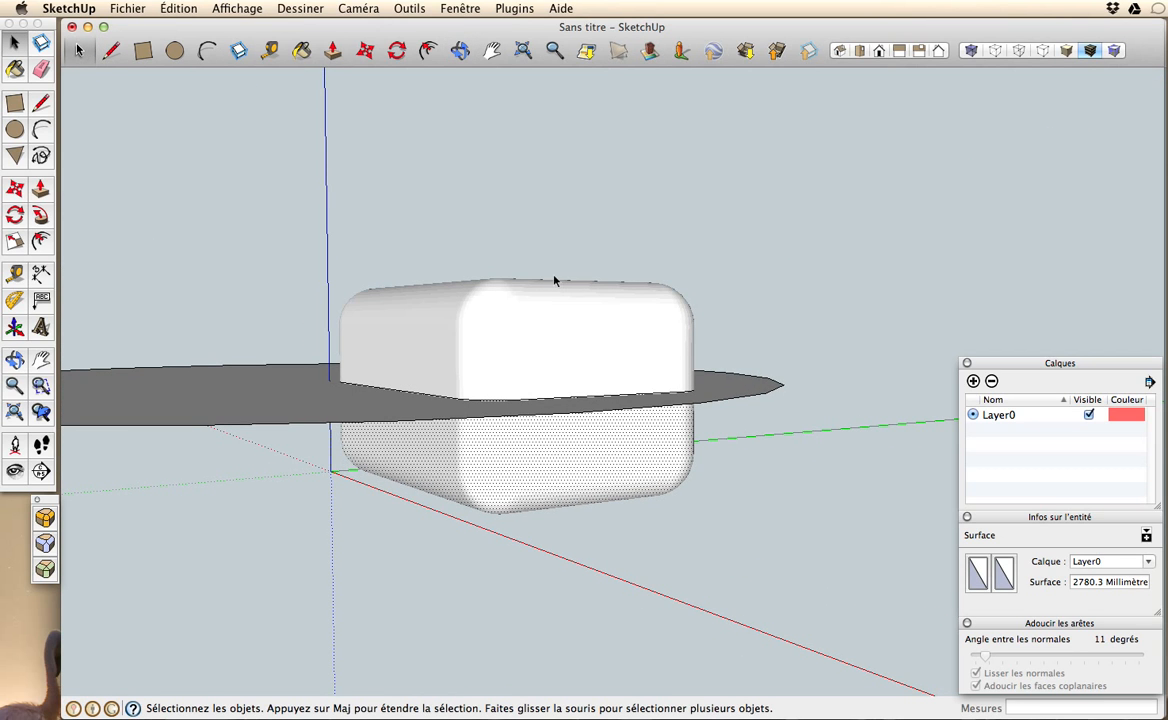
Delete the part of the large circle that lies outside the box
click(460, 50)
drag(435, 220, 512, 296)
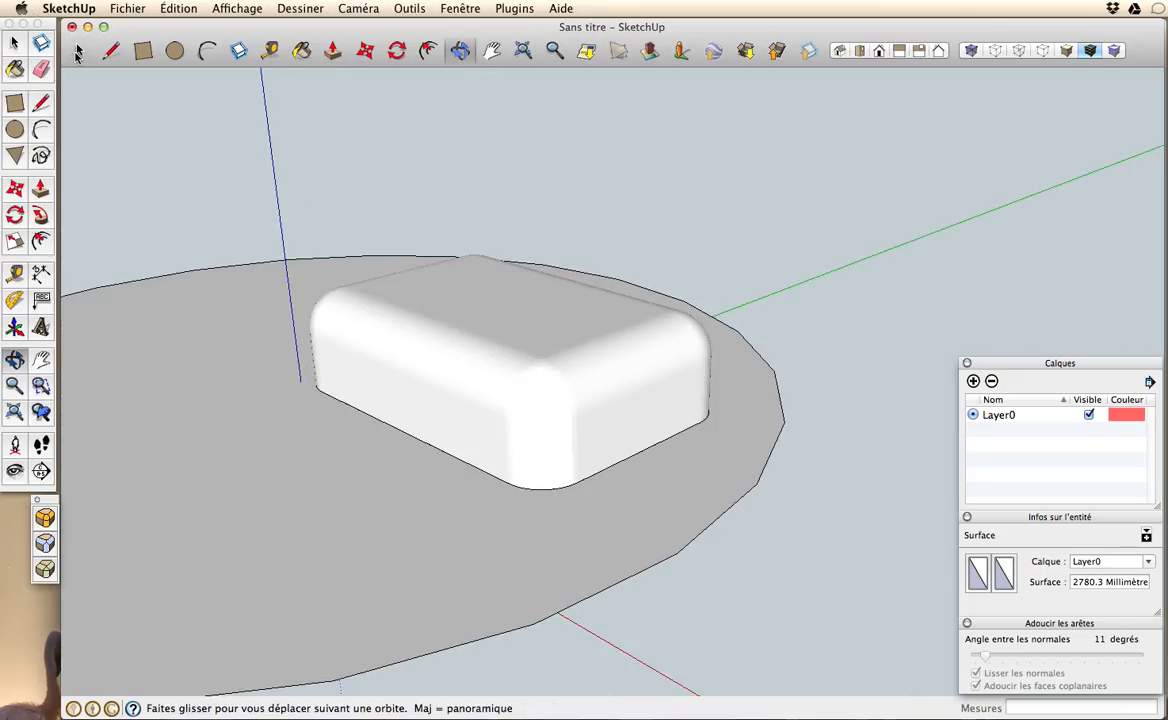
click(79, 51)
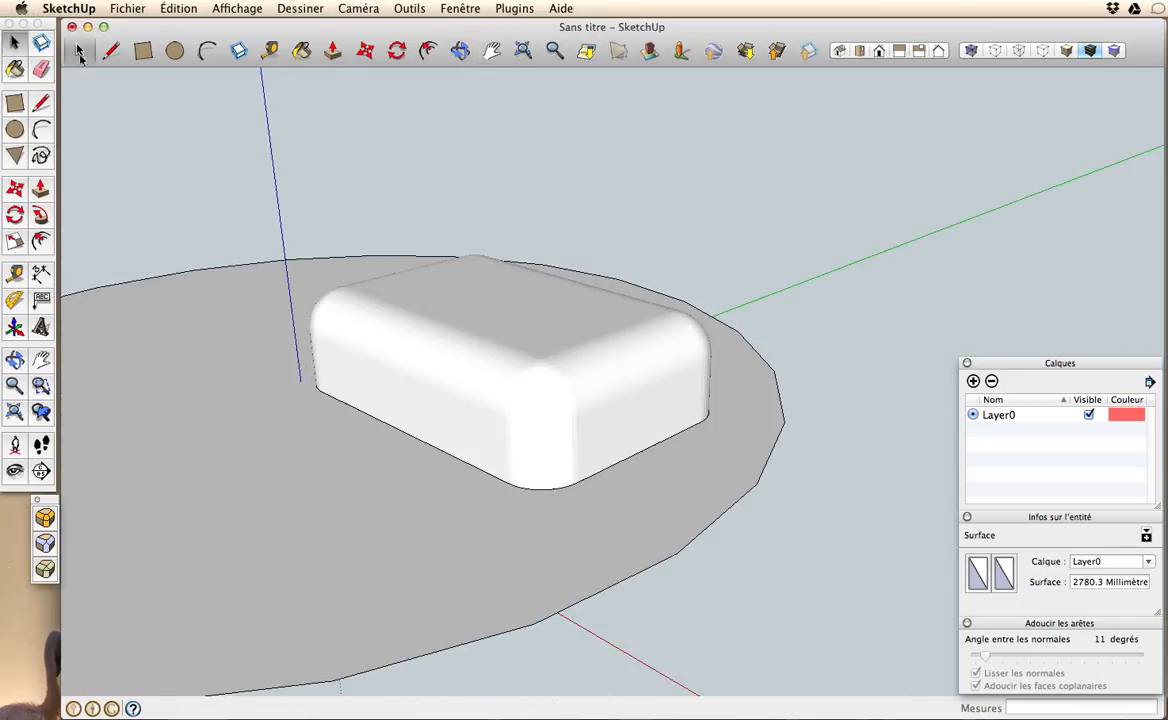
click(660, 563)
key(Delete)
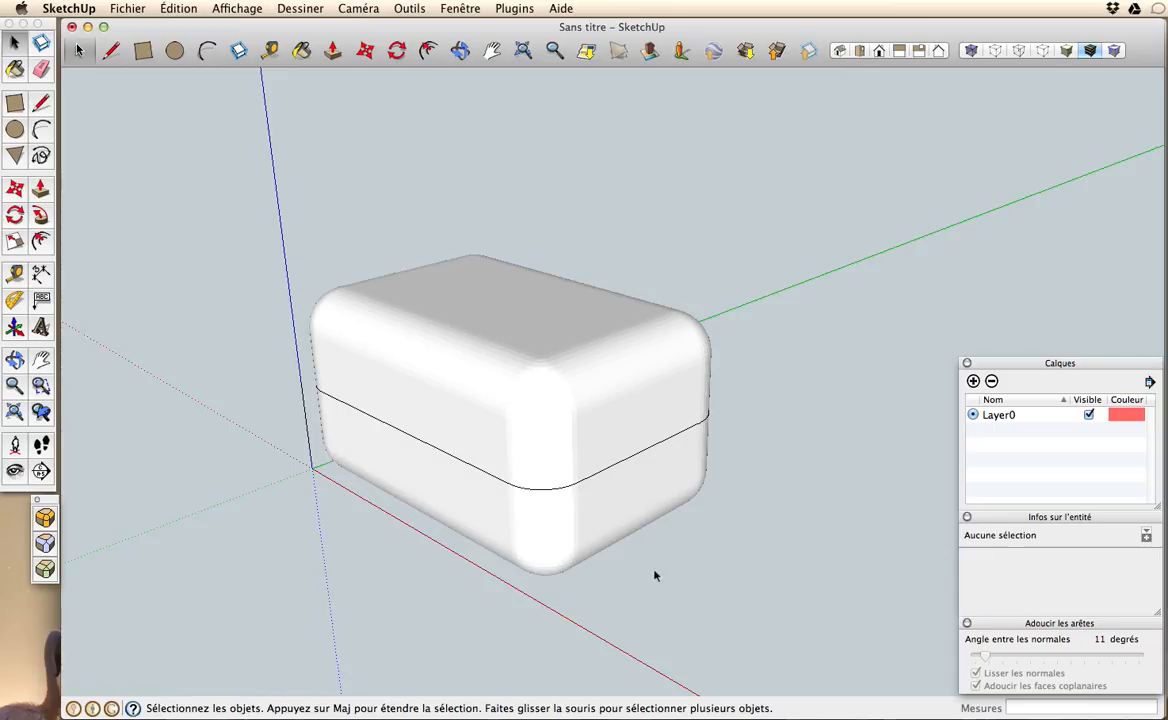
click(366, 51)
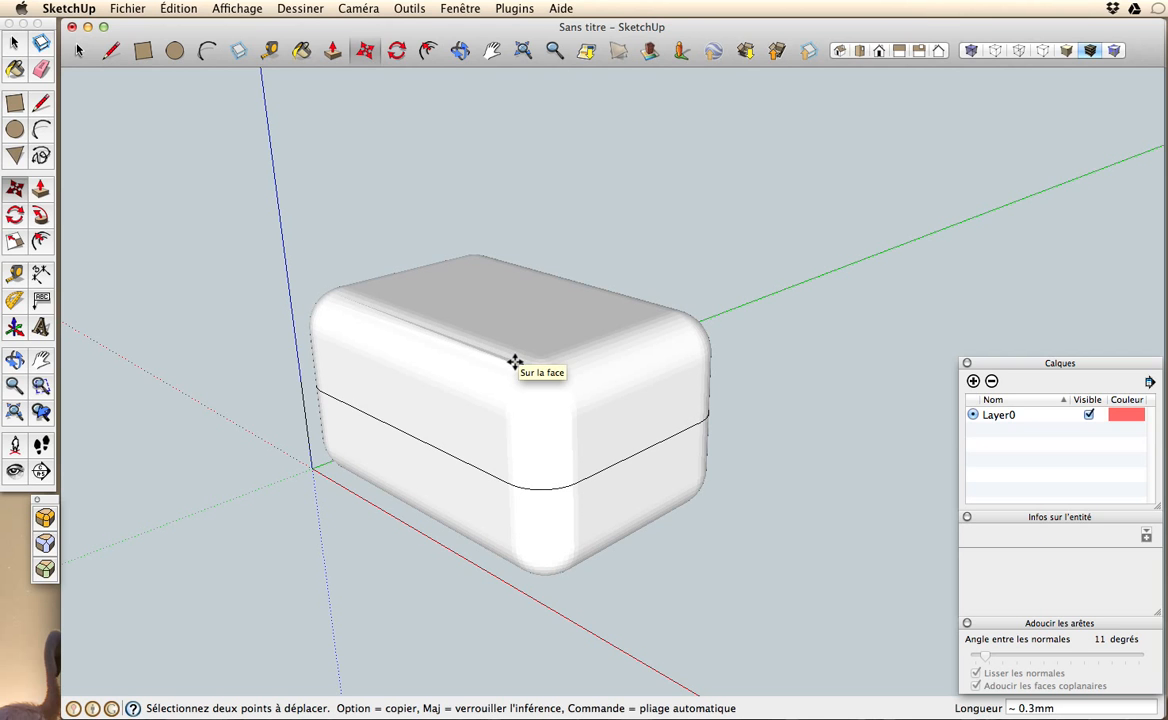
key(Escape)
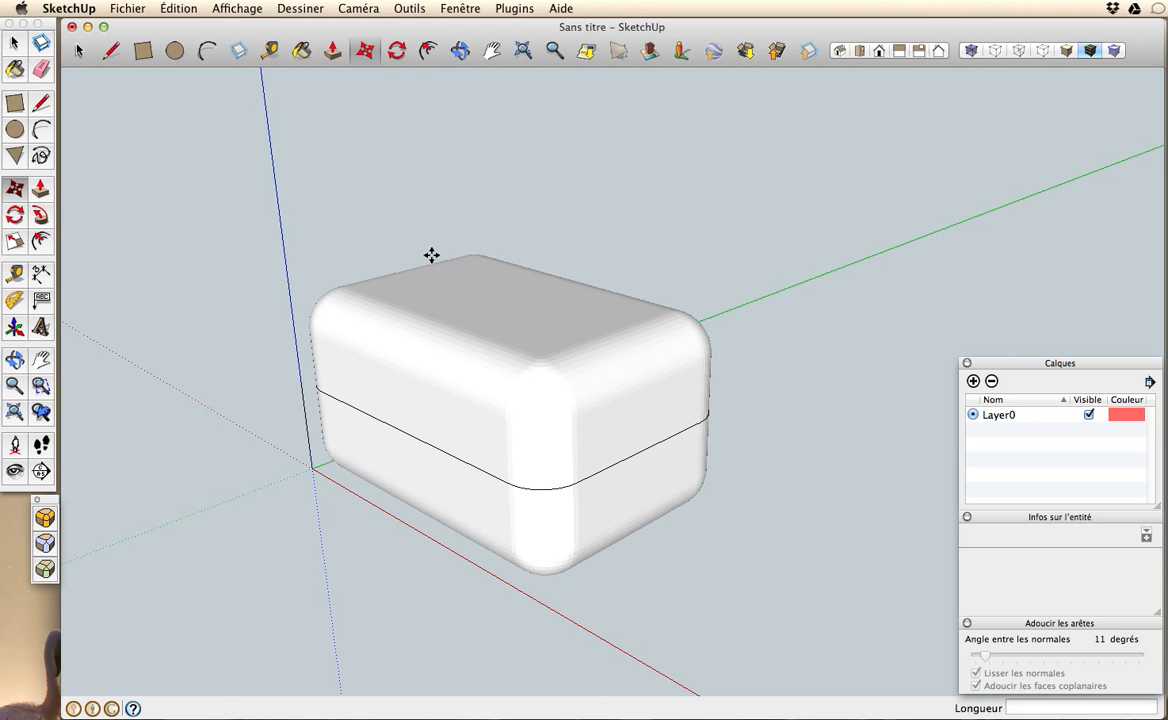
key(space)
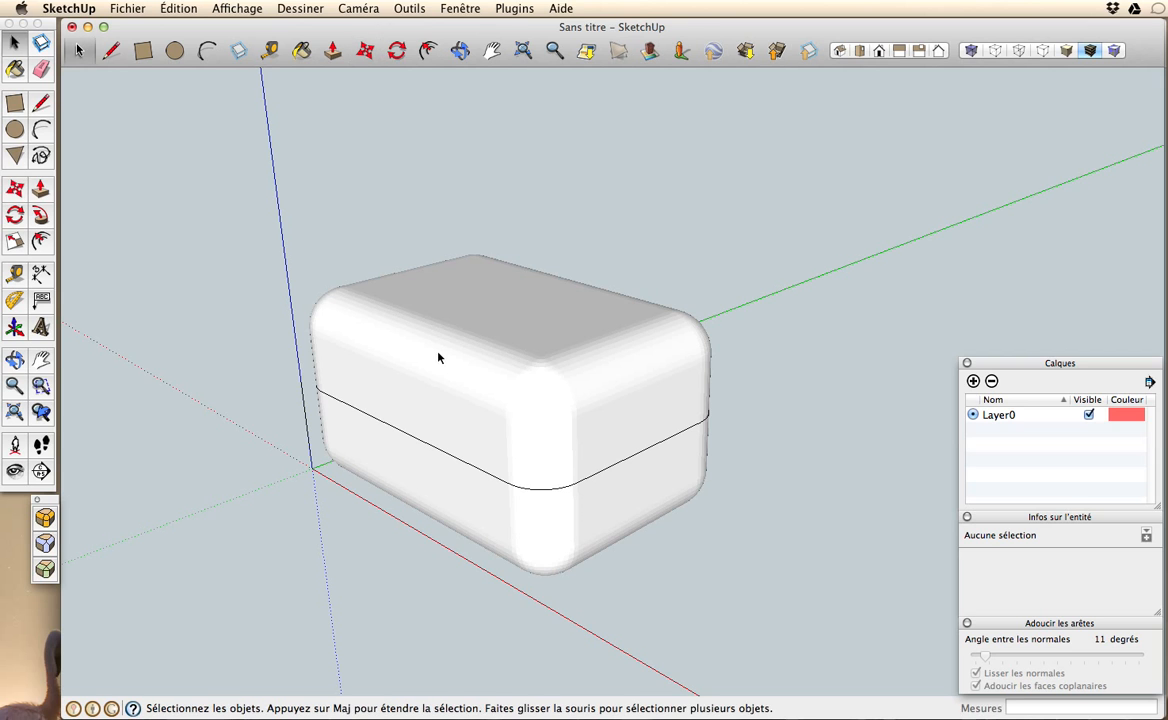
Try to move the upper half of the box away from the lower half, and undo the move
click(438, 357)
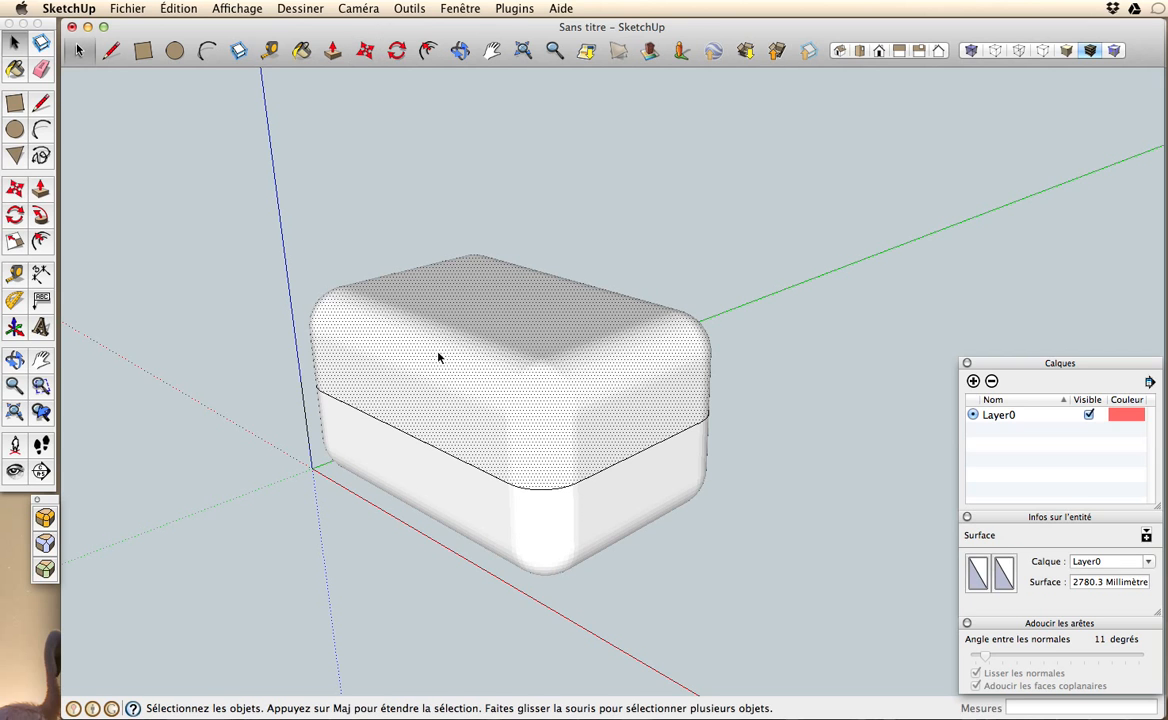
click(366, 51)
click(508, 373)
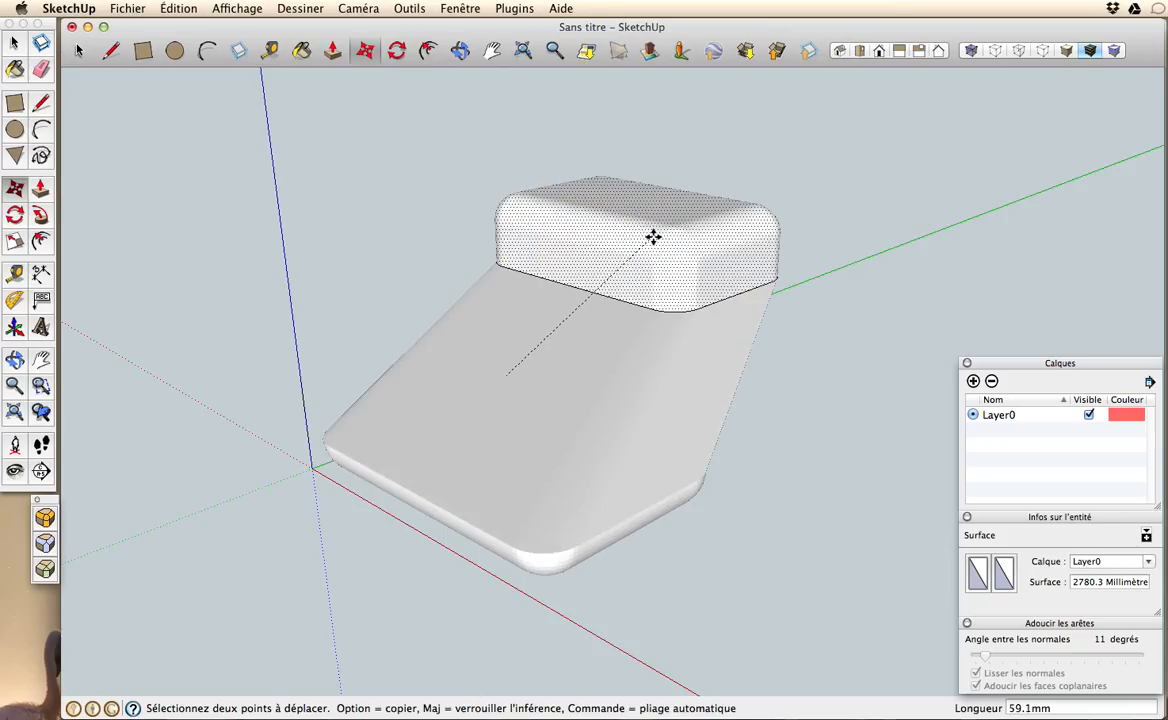
key(super+z)
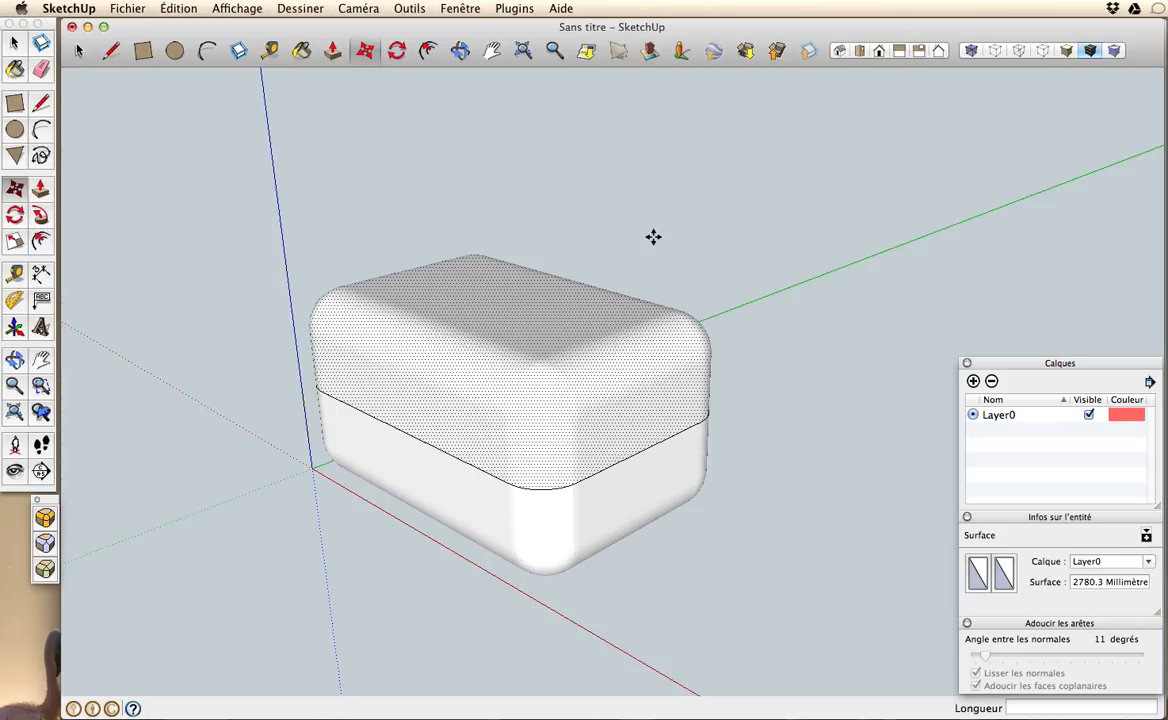
Cut the selected upper half of the box and paste it as a separate lid beside the base, along the green axis
key(super+z)
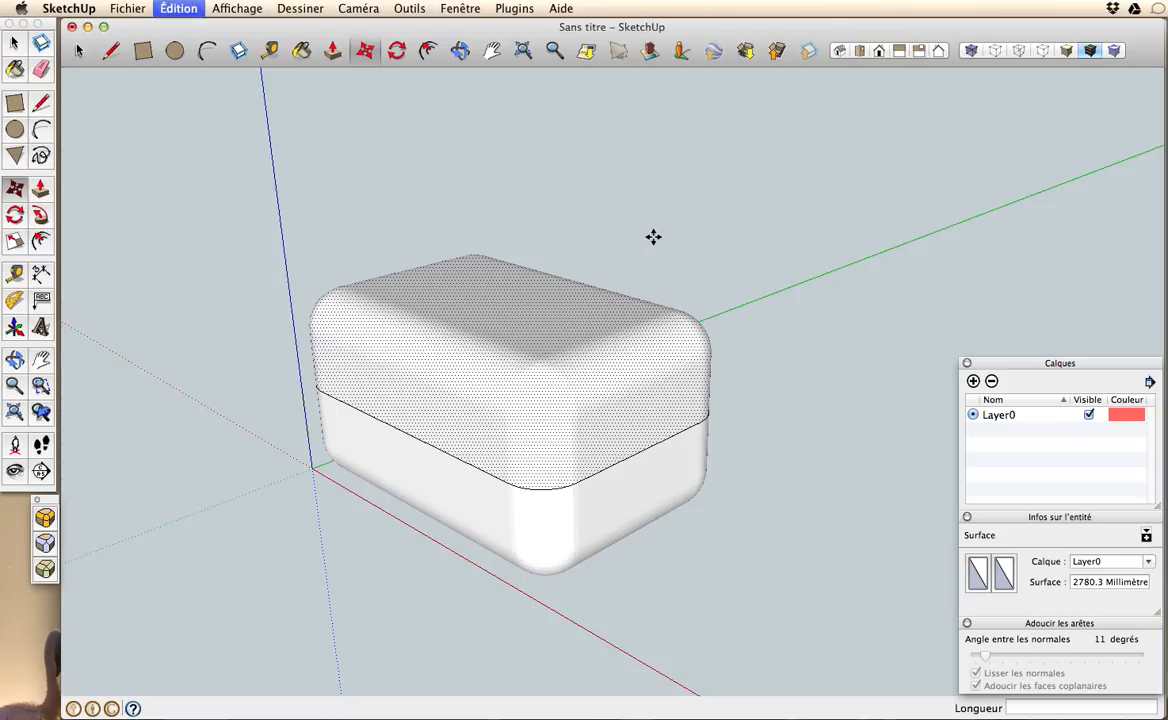
key(super+z)
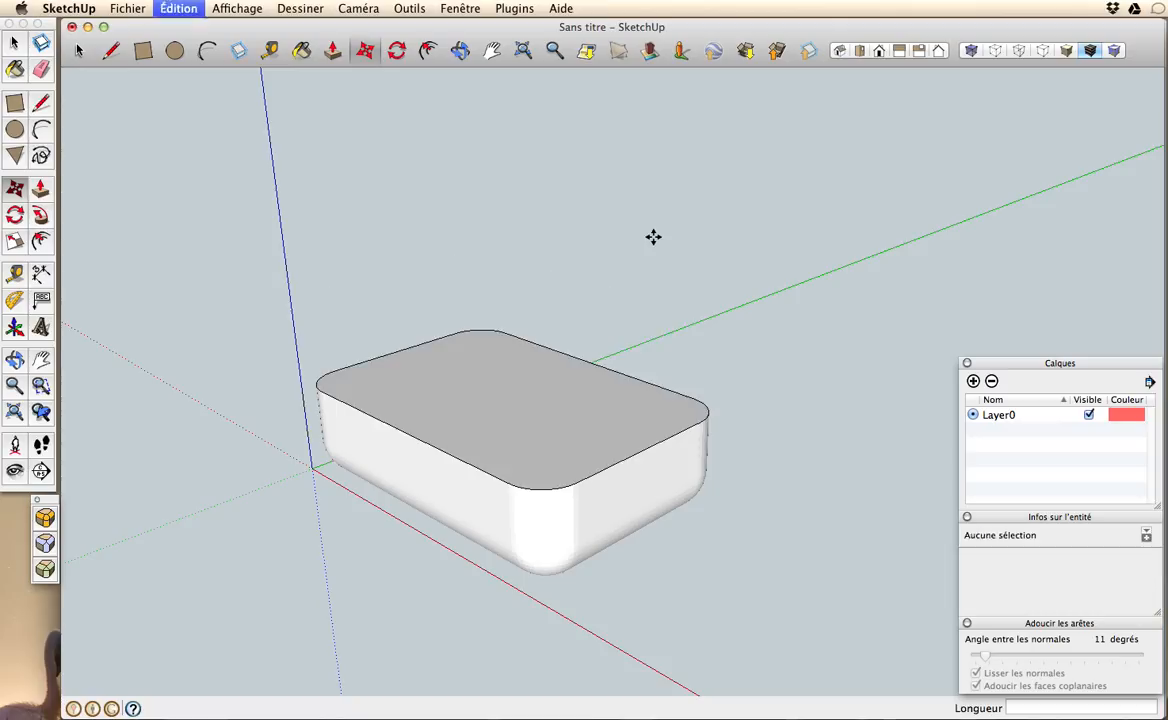
key(super+v)
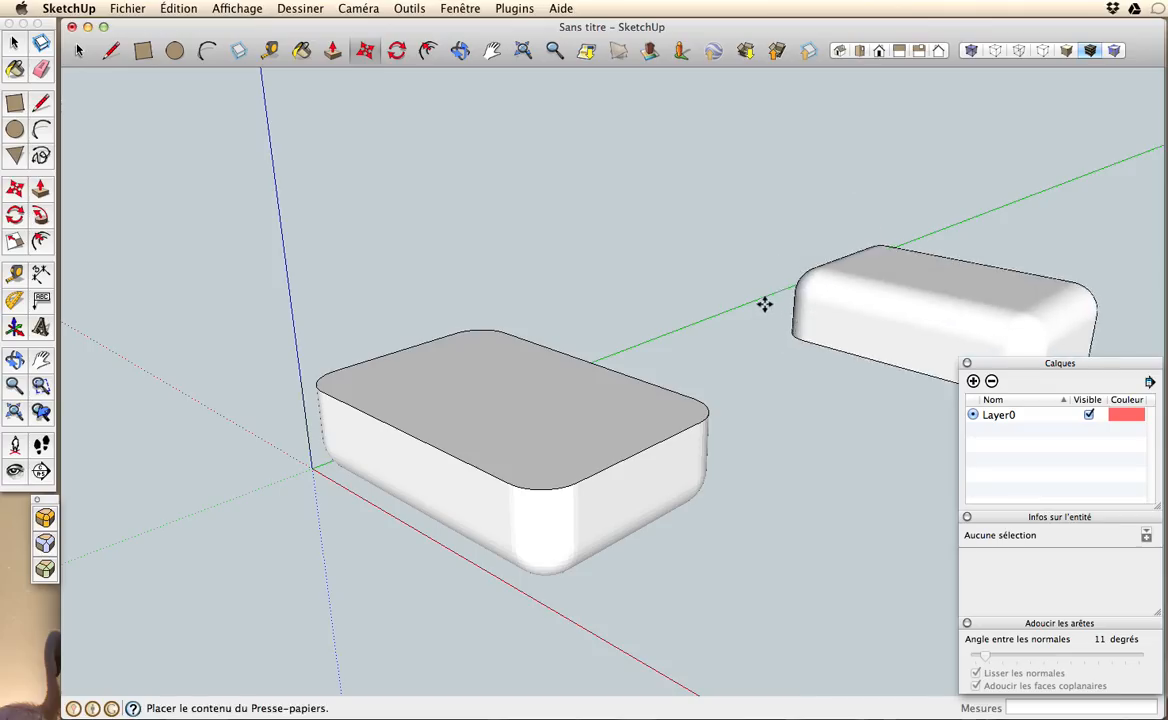
click(756, 279)
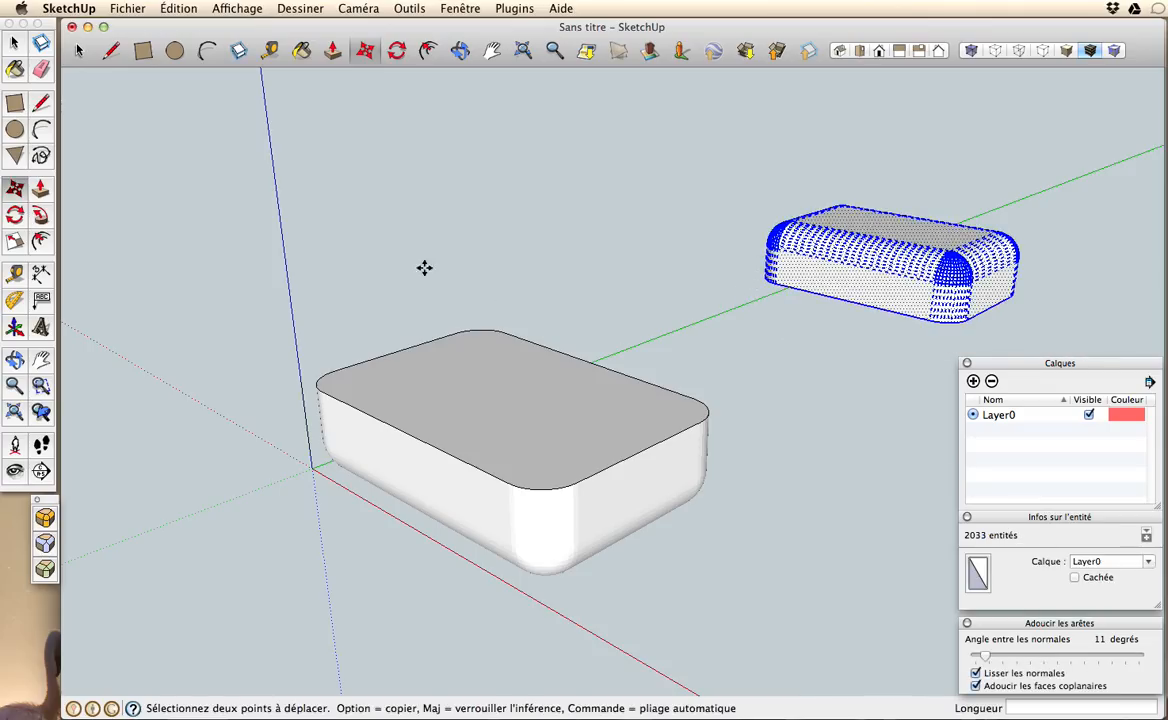
Delete the flat face closing the lower half to open the base
click(78, 51)
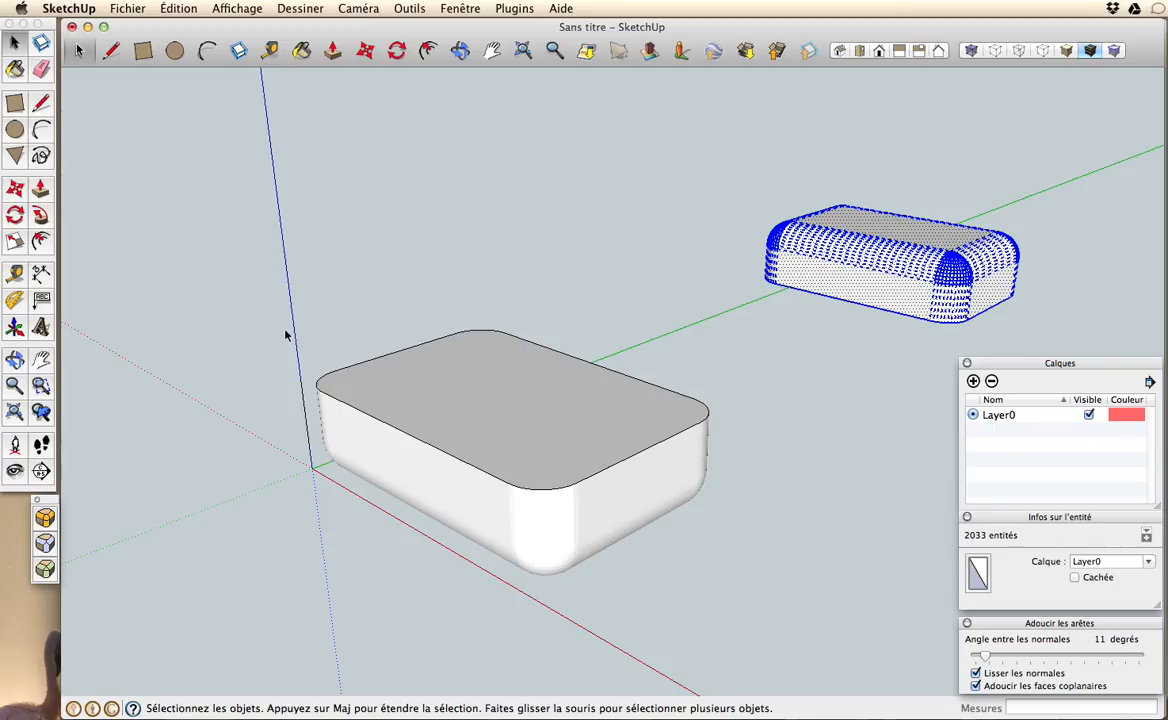
click(491, 417)
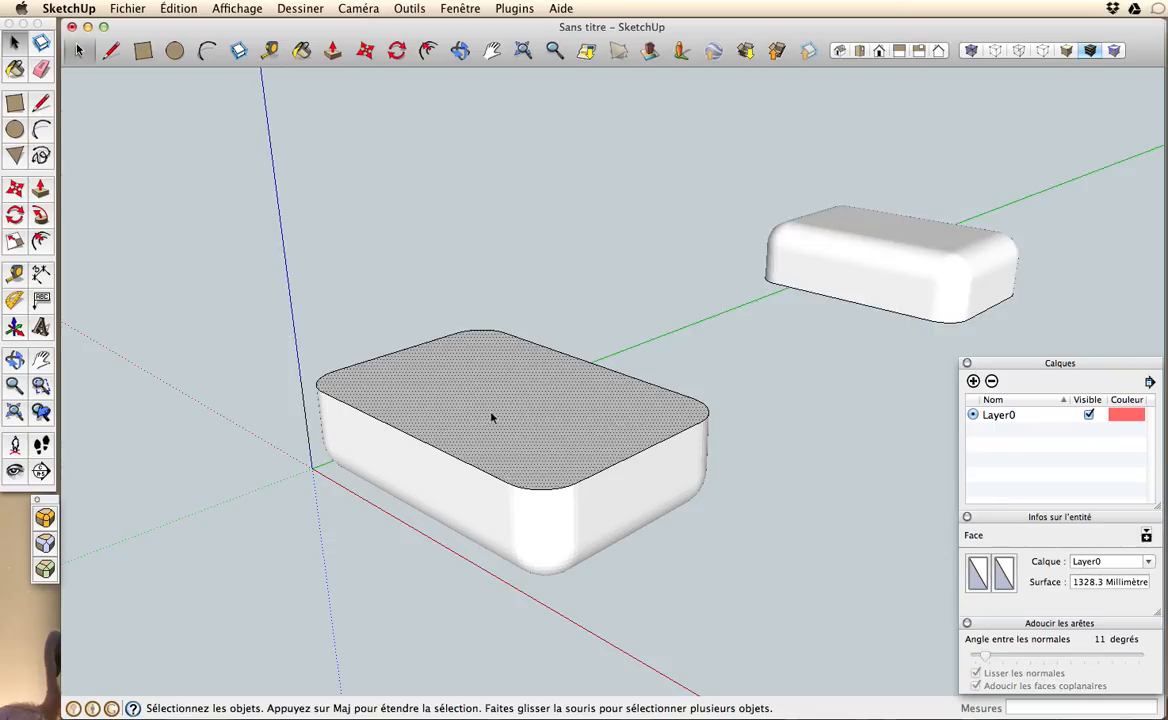
key(Delete)
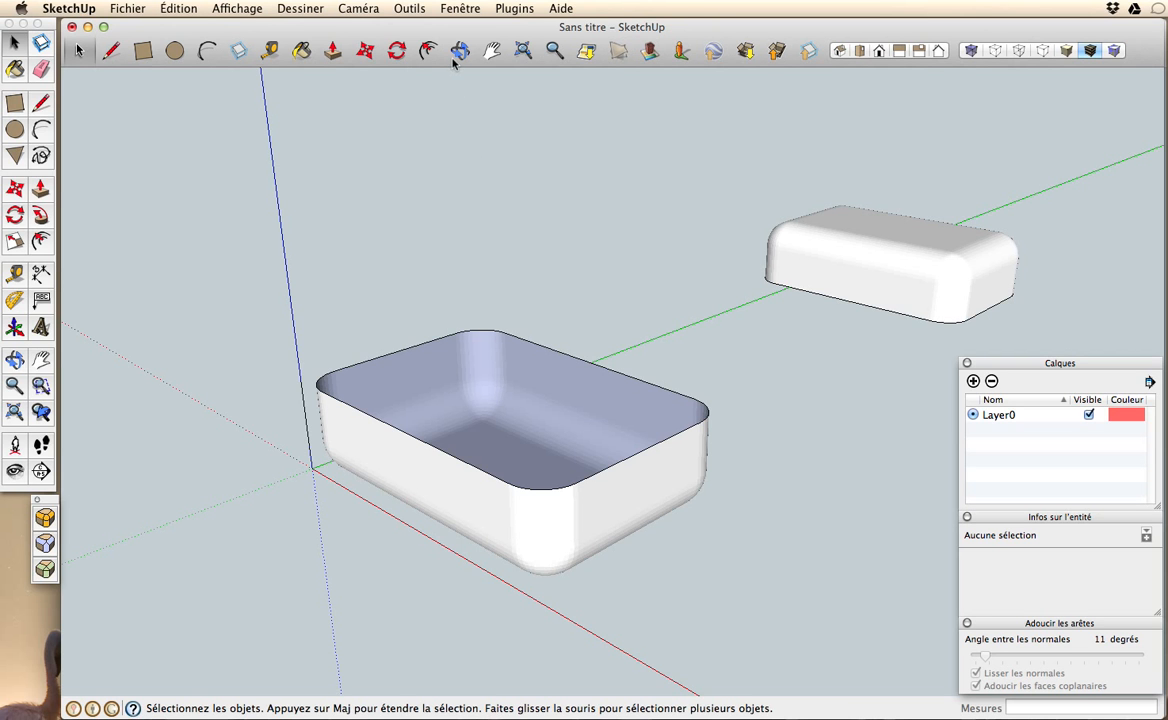
Examine the hollow interior and rim of the open base up close from several angles
click(459, 50)
drag(456, 477, 406, 408)
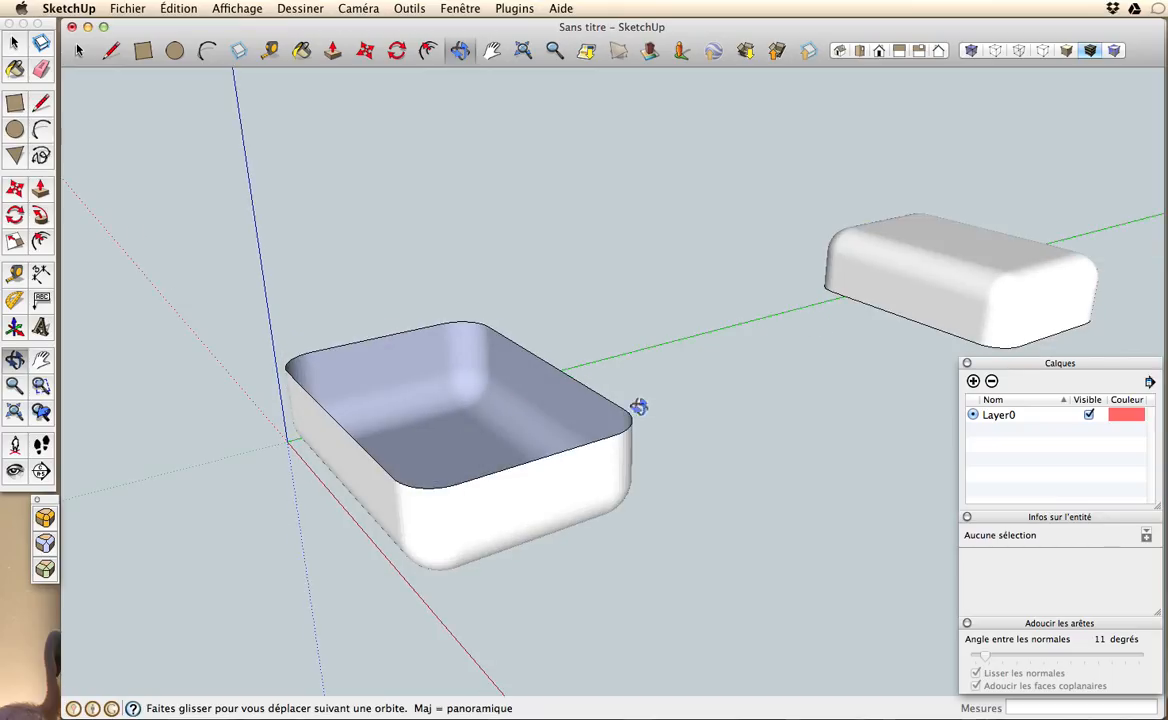
scroll(555, 404, down, 2)
scroll(507, 405, up, 5)
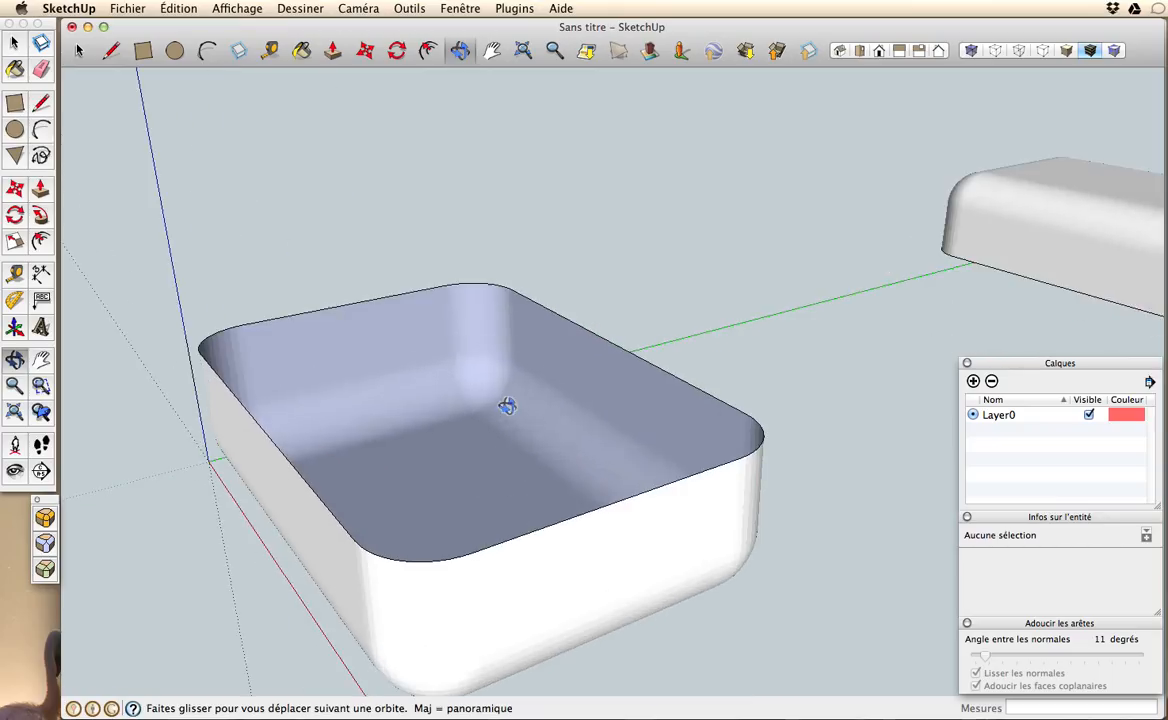
click(491, 50)
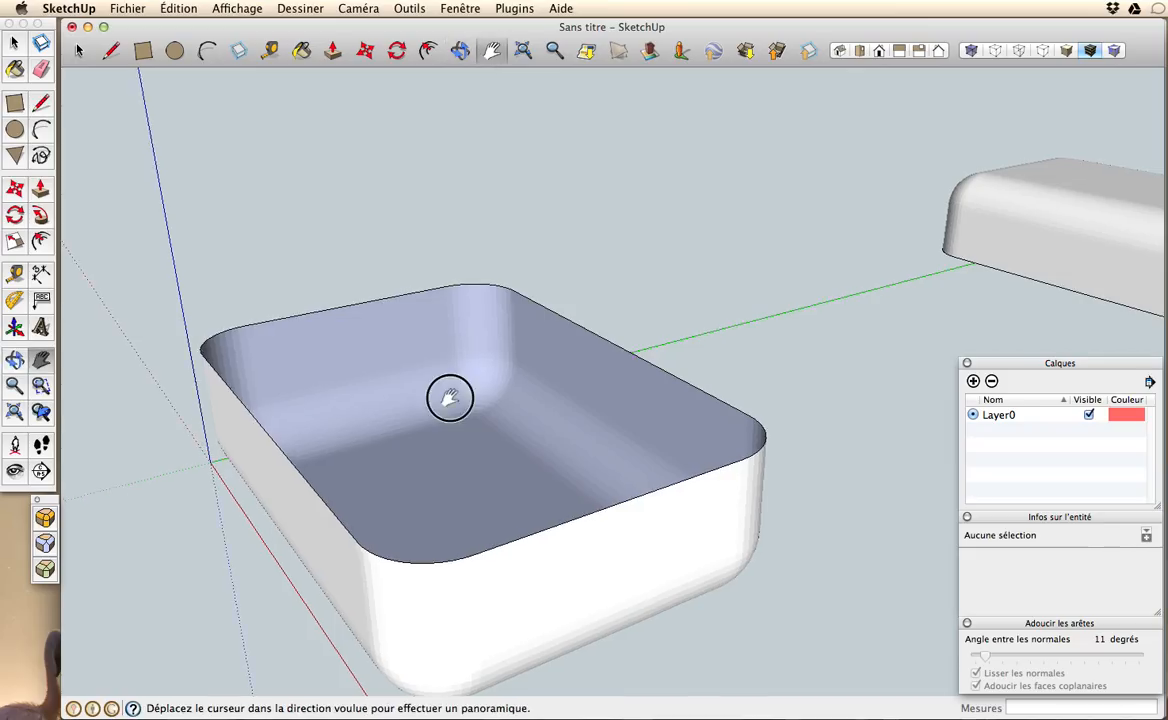
drag(450, 398, 495, 337)
click(460, 50)
drag(478, 420, 527, 477)
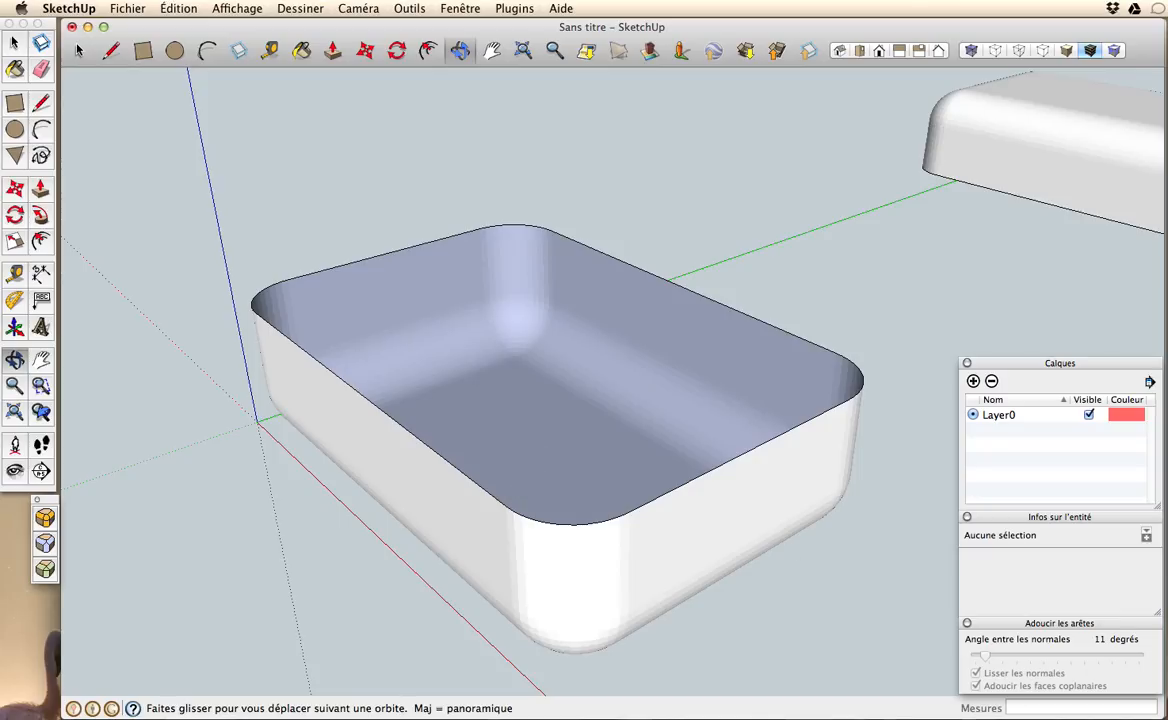